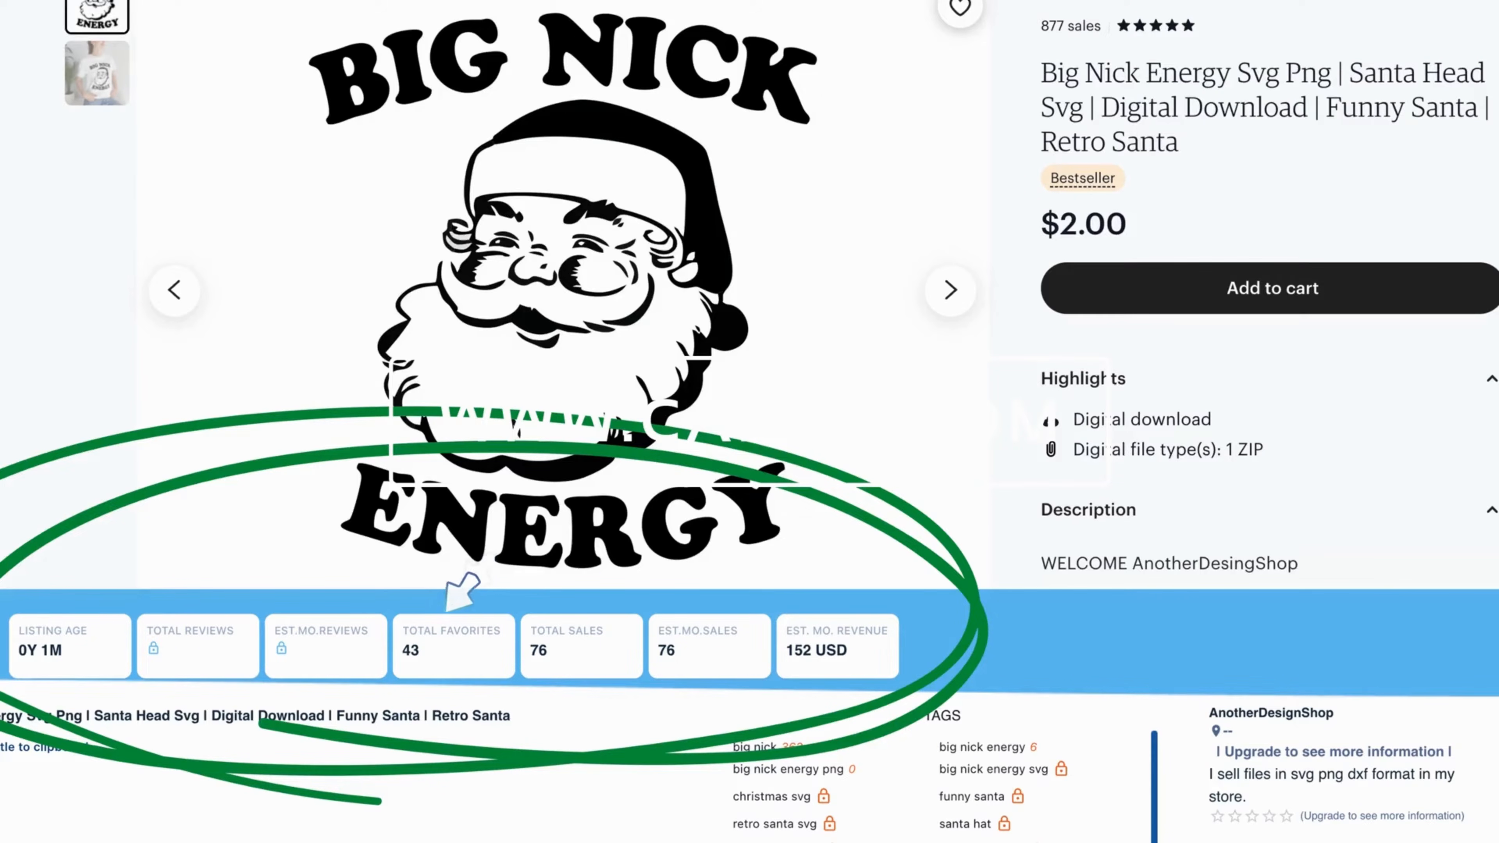
click(560, 623)
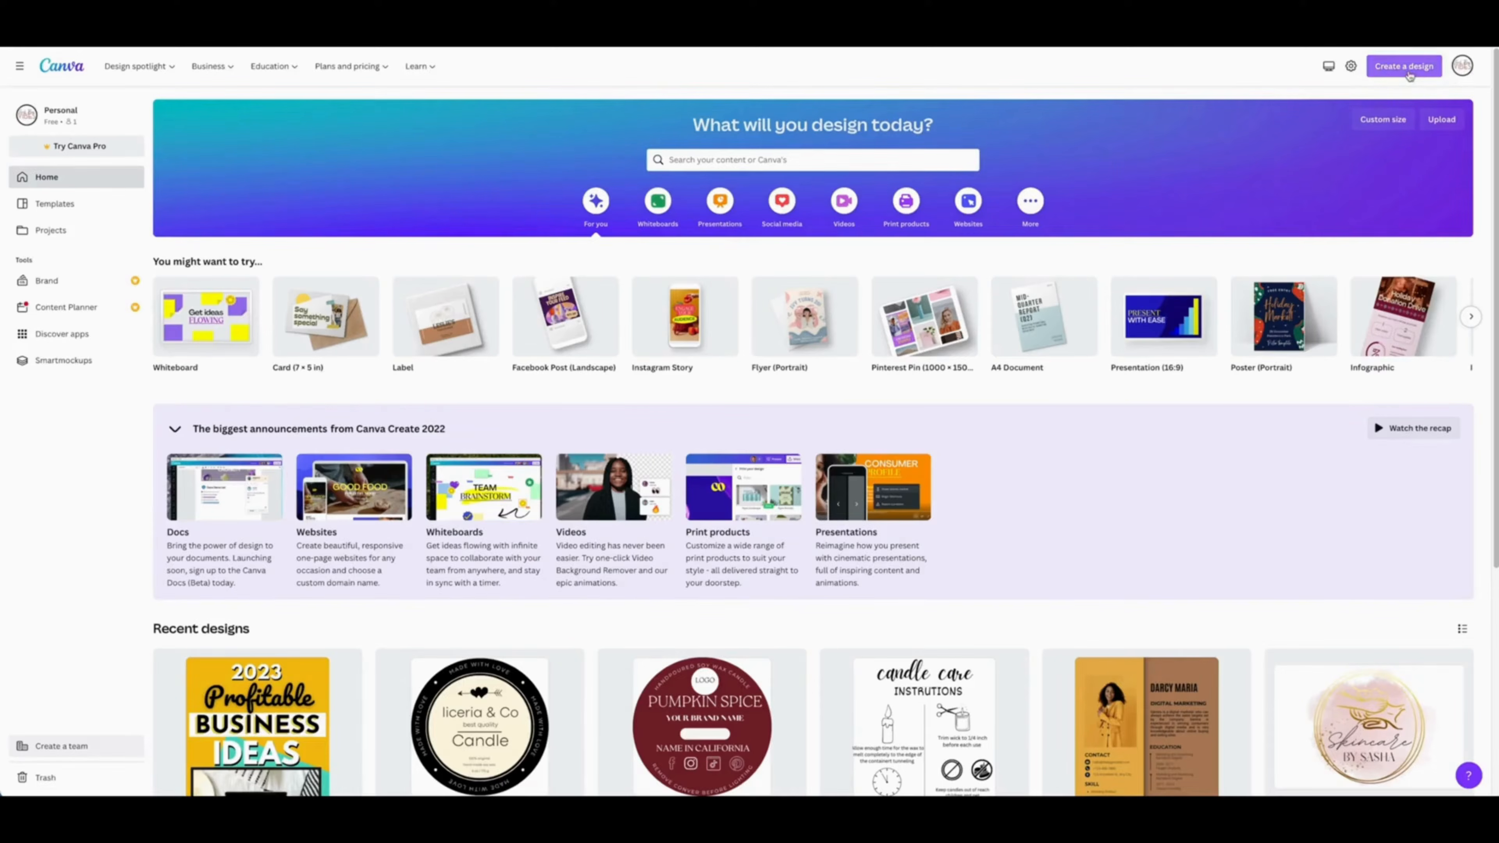
Step: Log in and create a new custom-size design of 2700 × 2025 px
click(1407, 71)
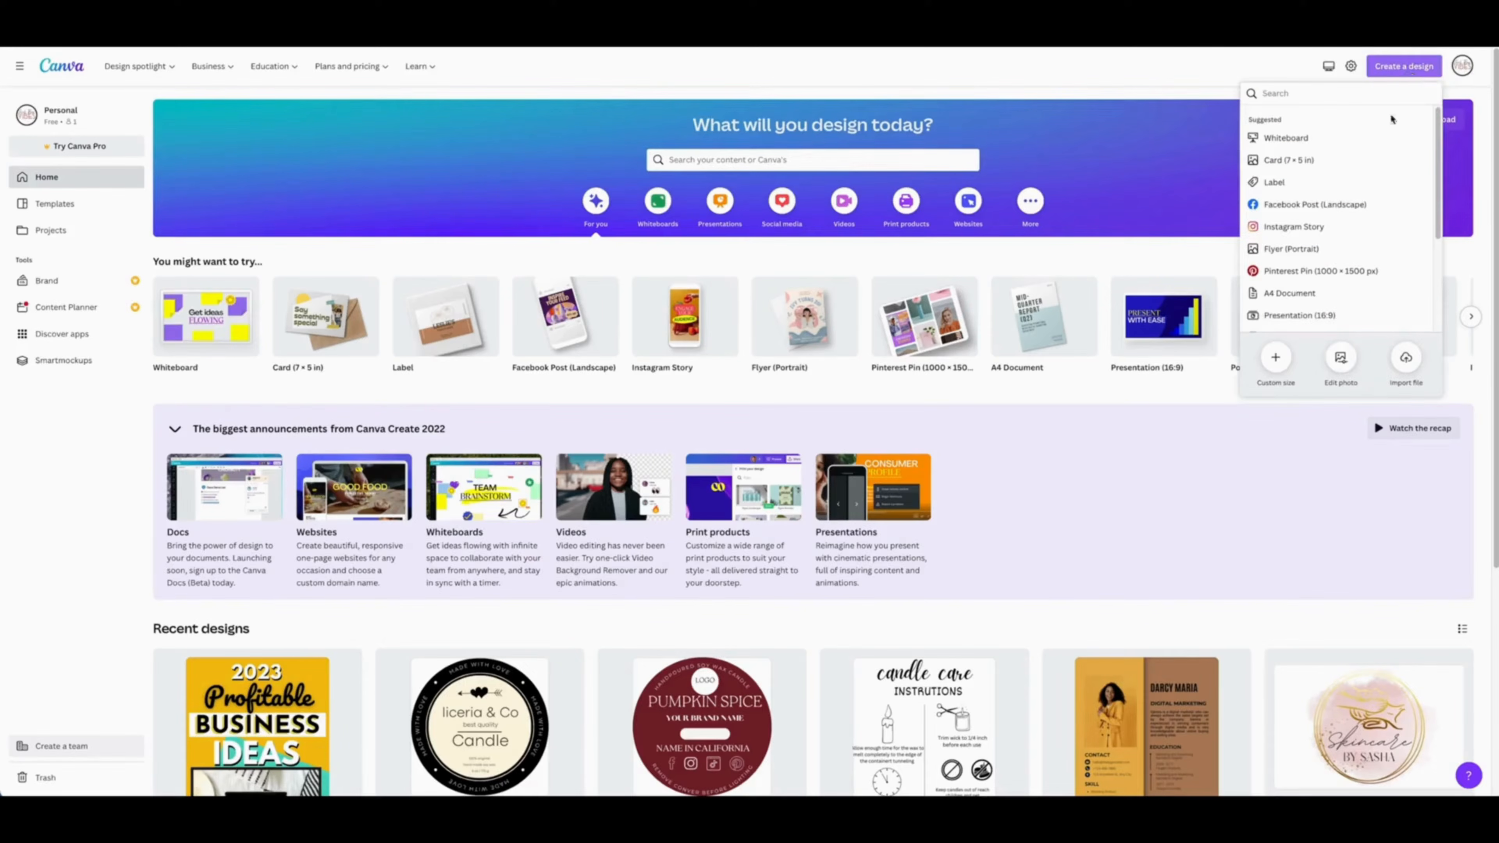
click(1280, 361)
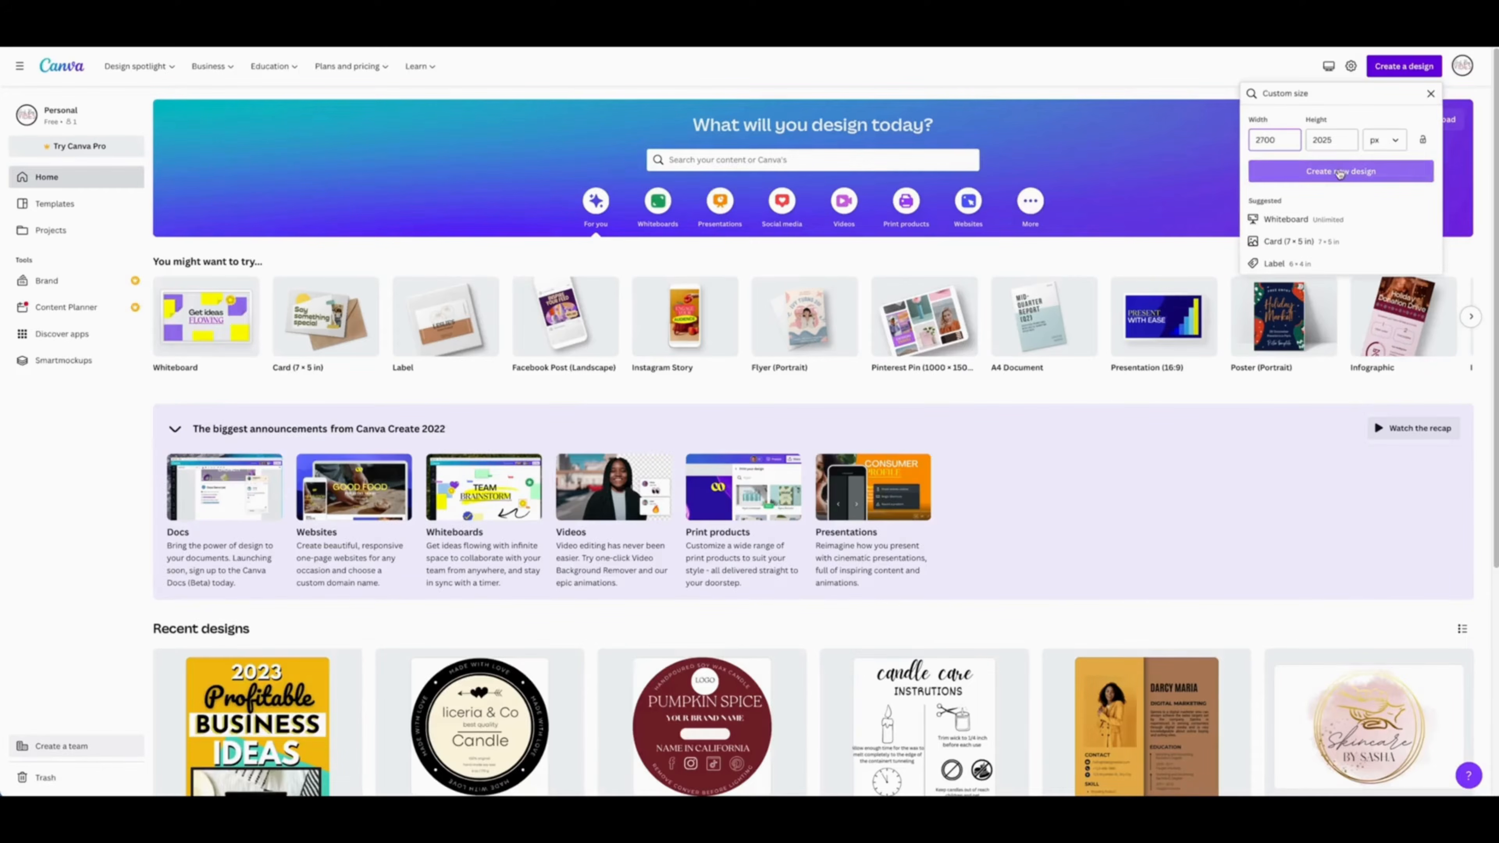
click(1340, 172)
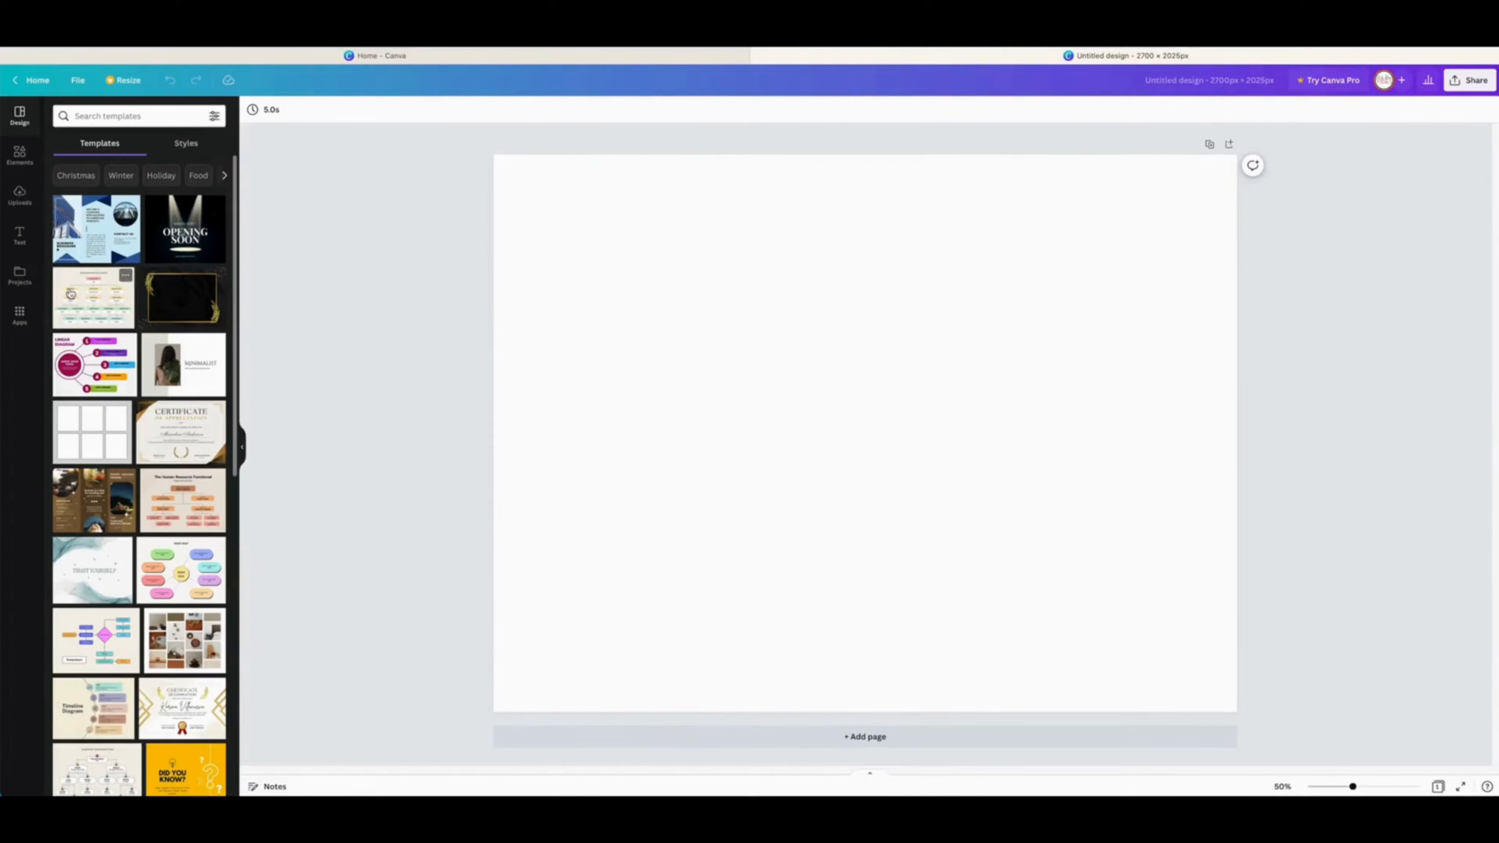
Step: Search the elements library for teacher graphics and add the apple-on-stacked-books graphic to the page
click(20, 154)
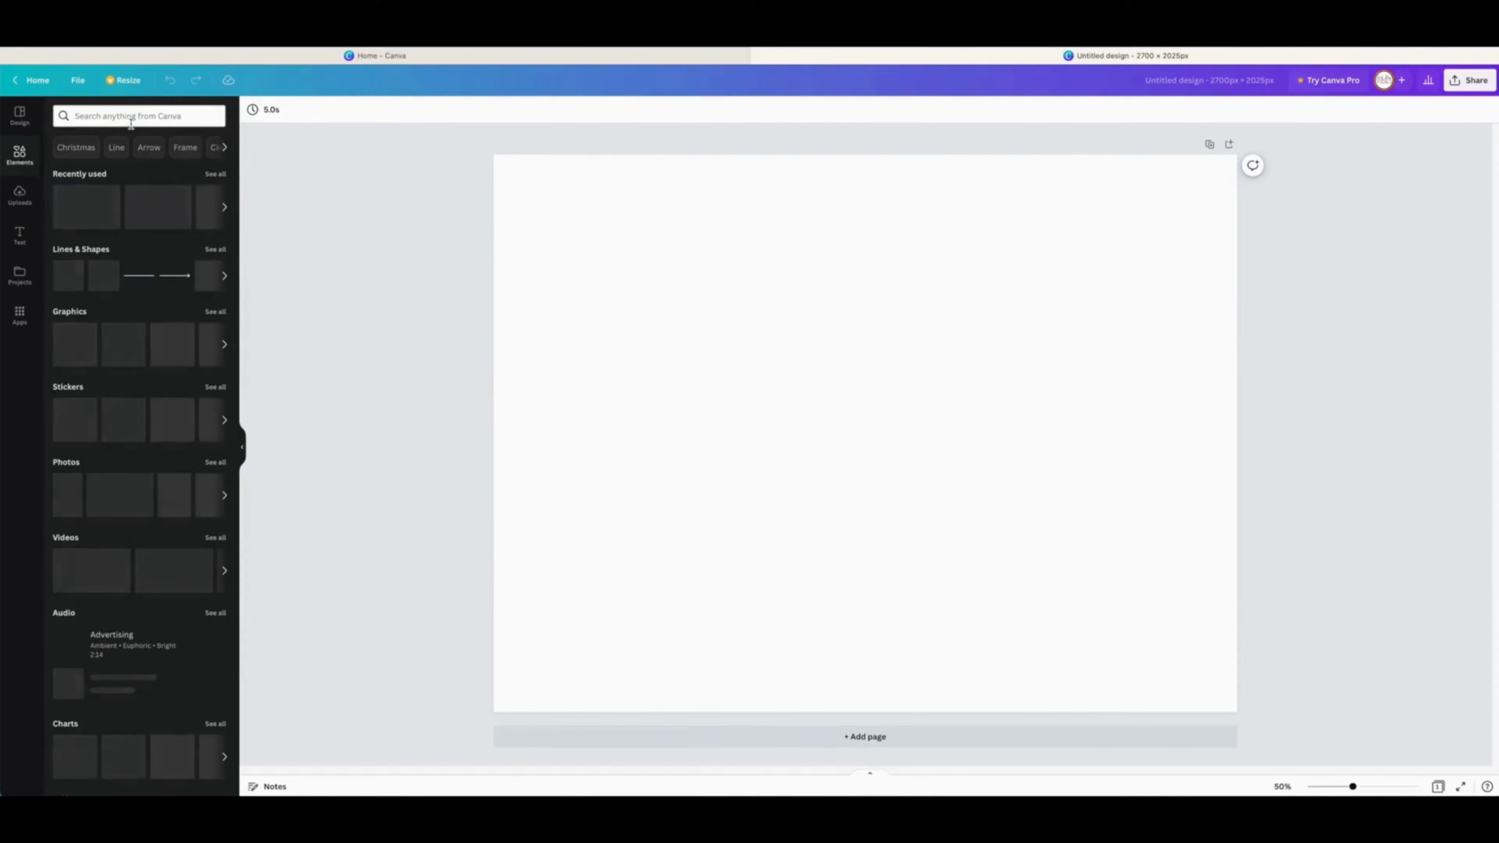
click(142, 116)
text(teacher)
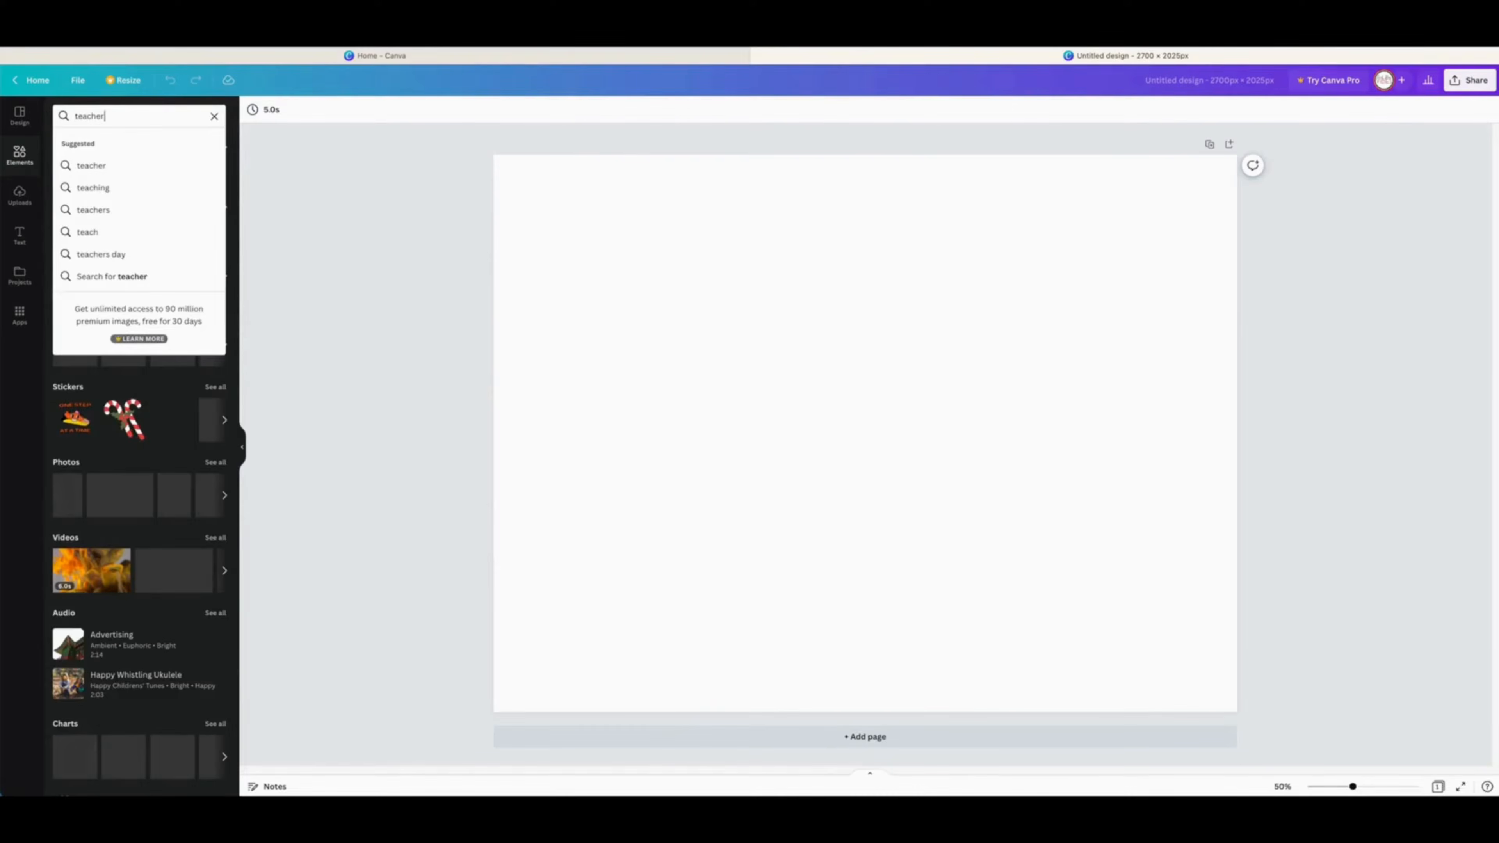
key(Return)
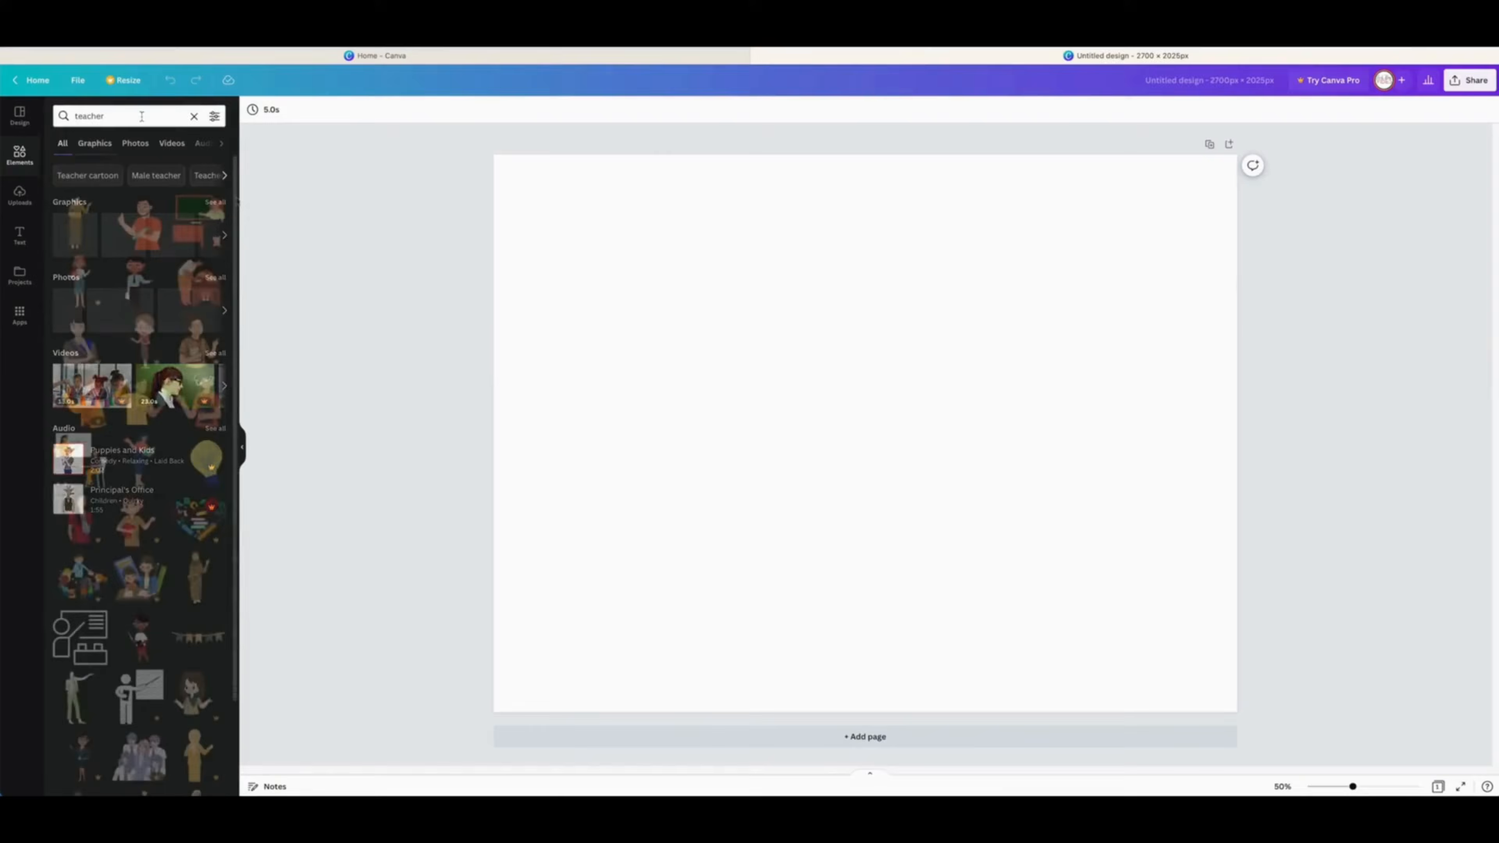
scroll(226, 440, down, 8)
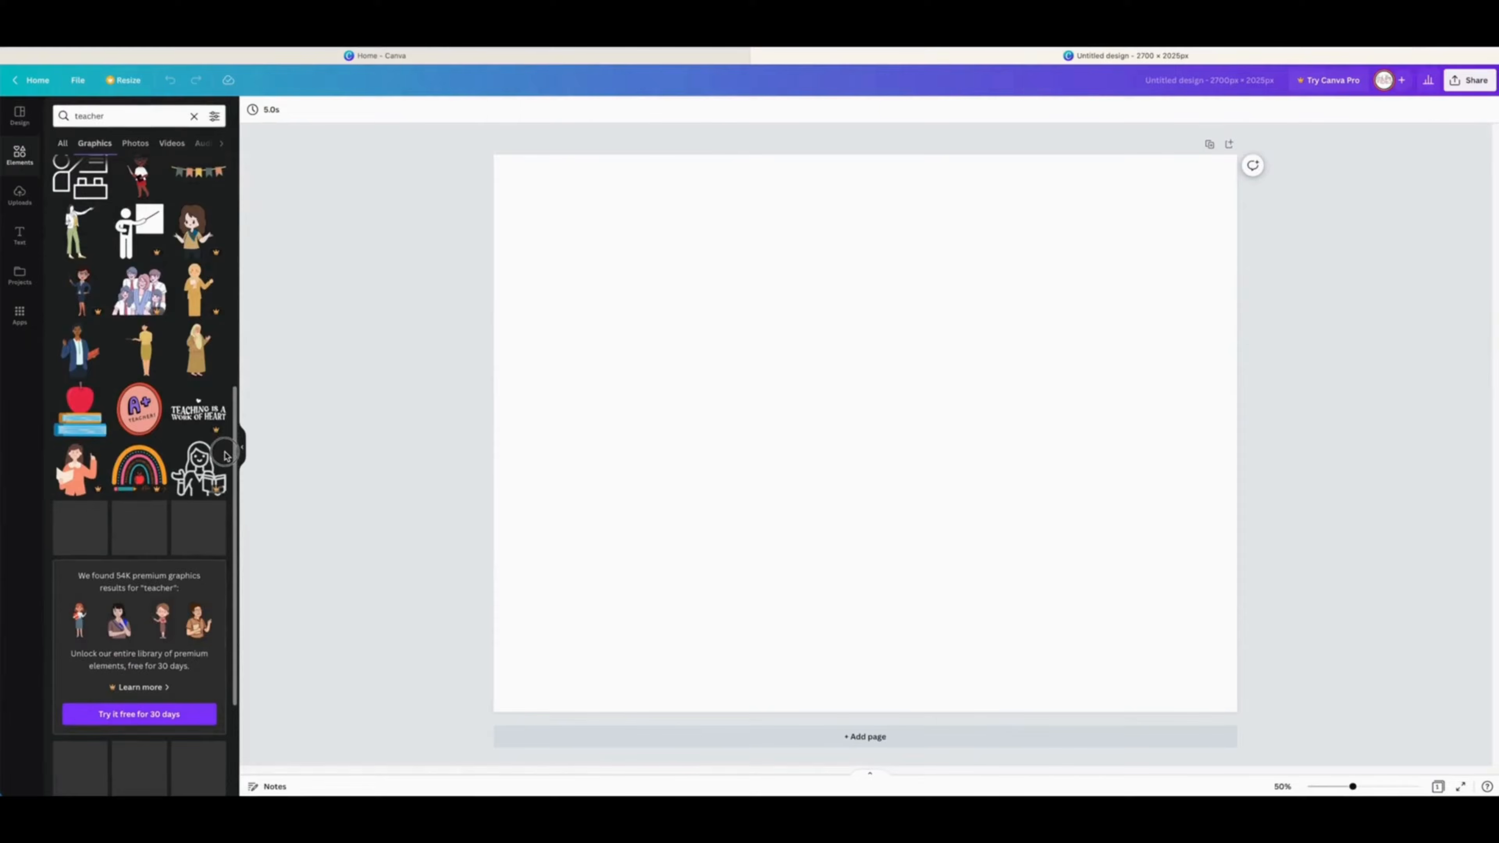
scroll(226, 455, down, 5)
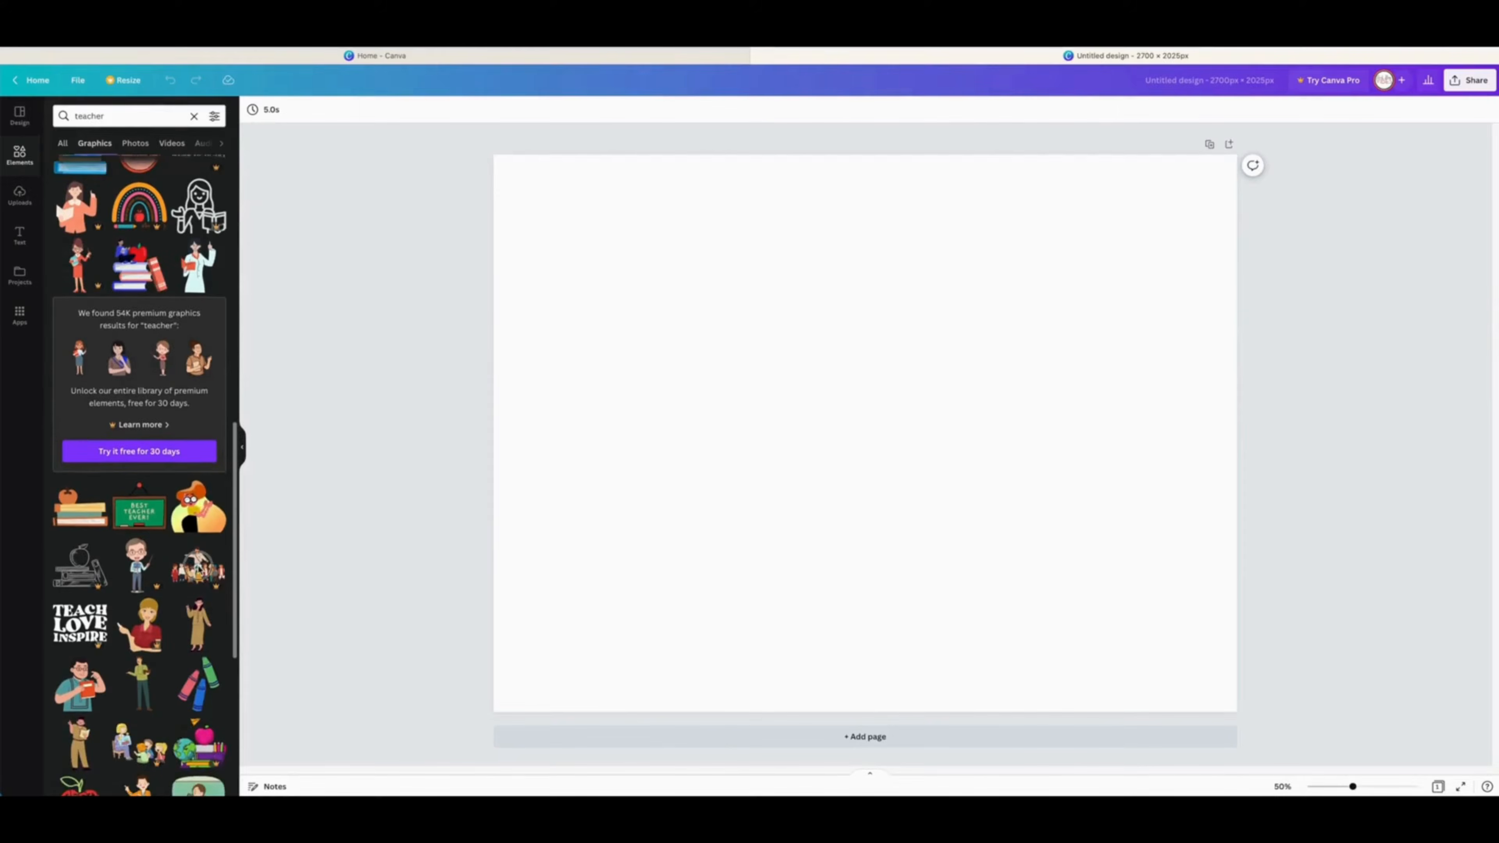
scroll(204, 545, up, 2)
scroll(205, 544, up, 1)
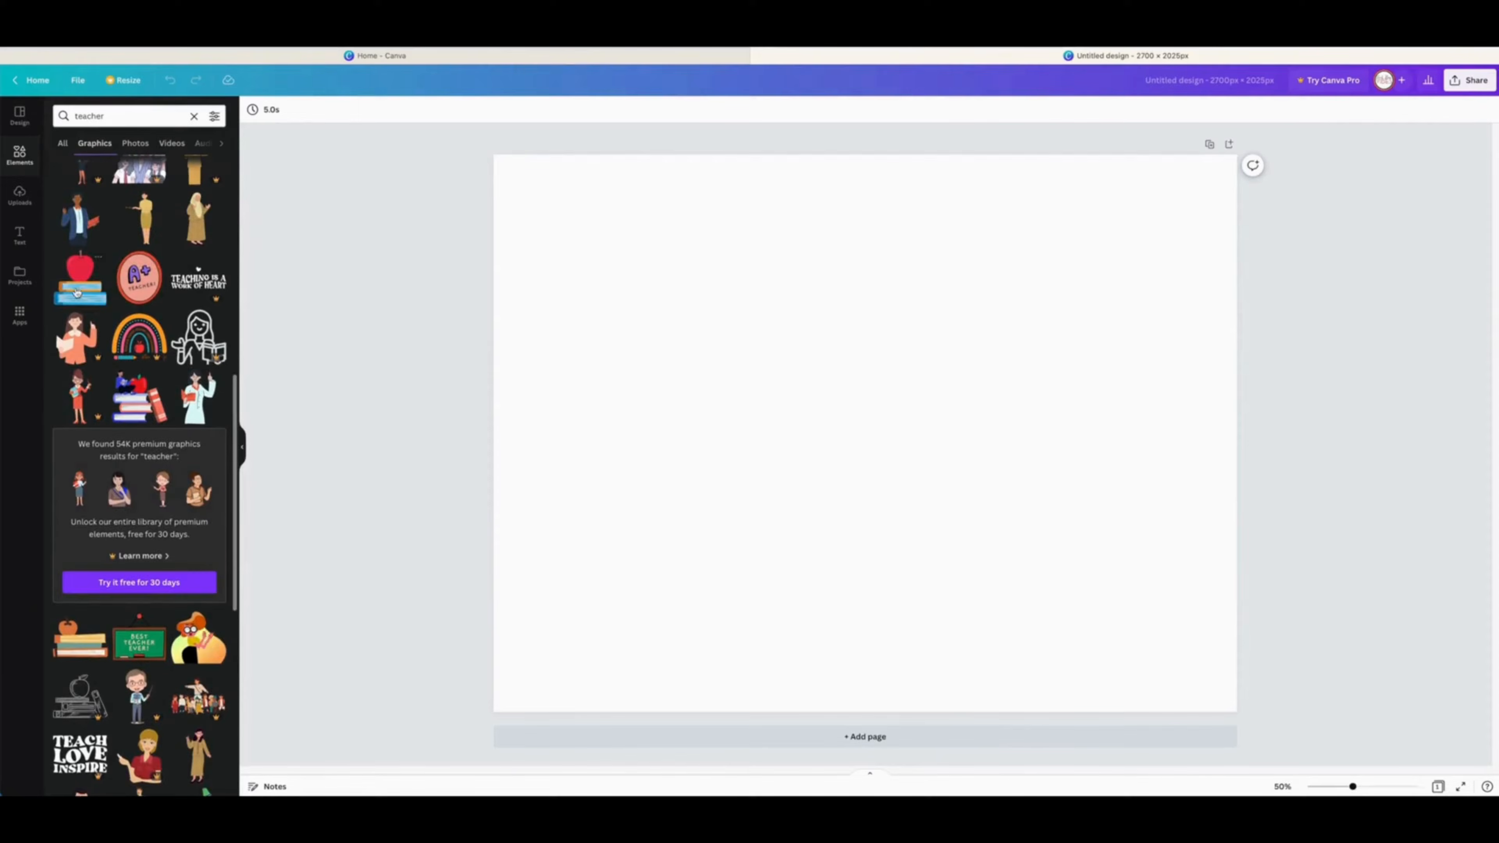
drag(80, 272, 736, 318)
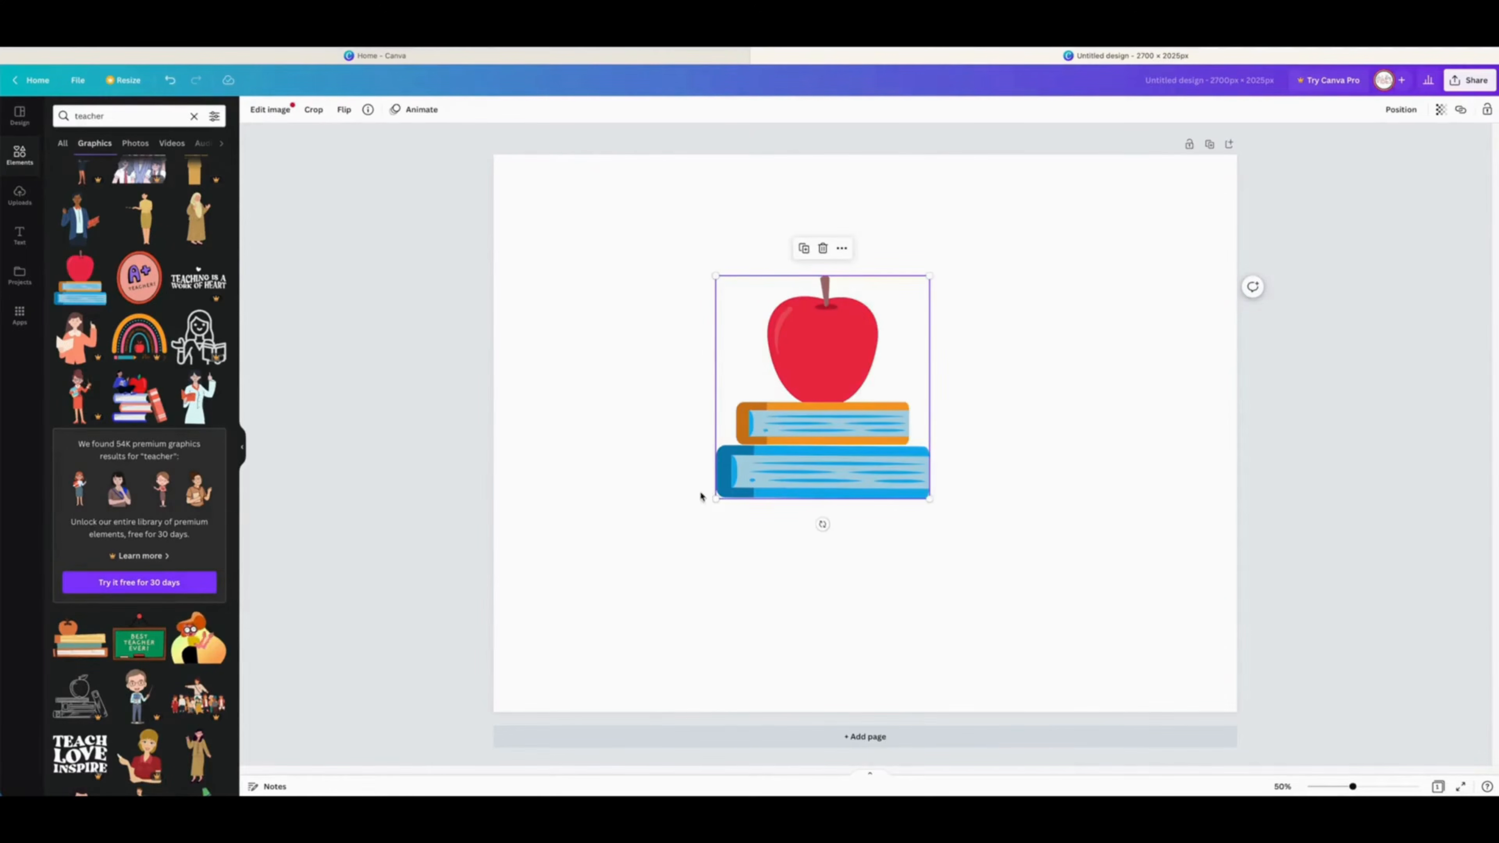
Step: Enlarge the apple-and-books graphic and center it on the page
drag(716, 502, 671, 598)
drag(726, 548, 817, 543)
click(486, 318)
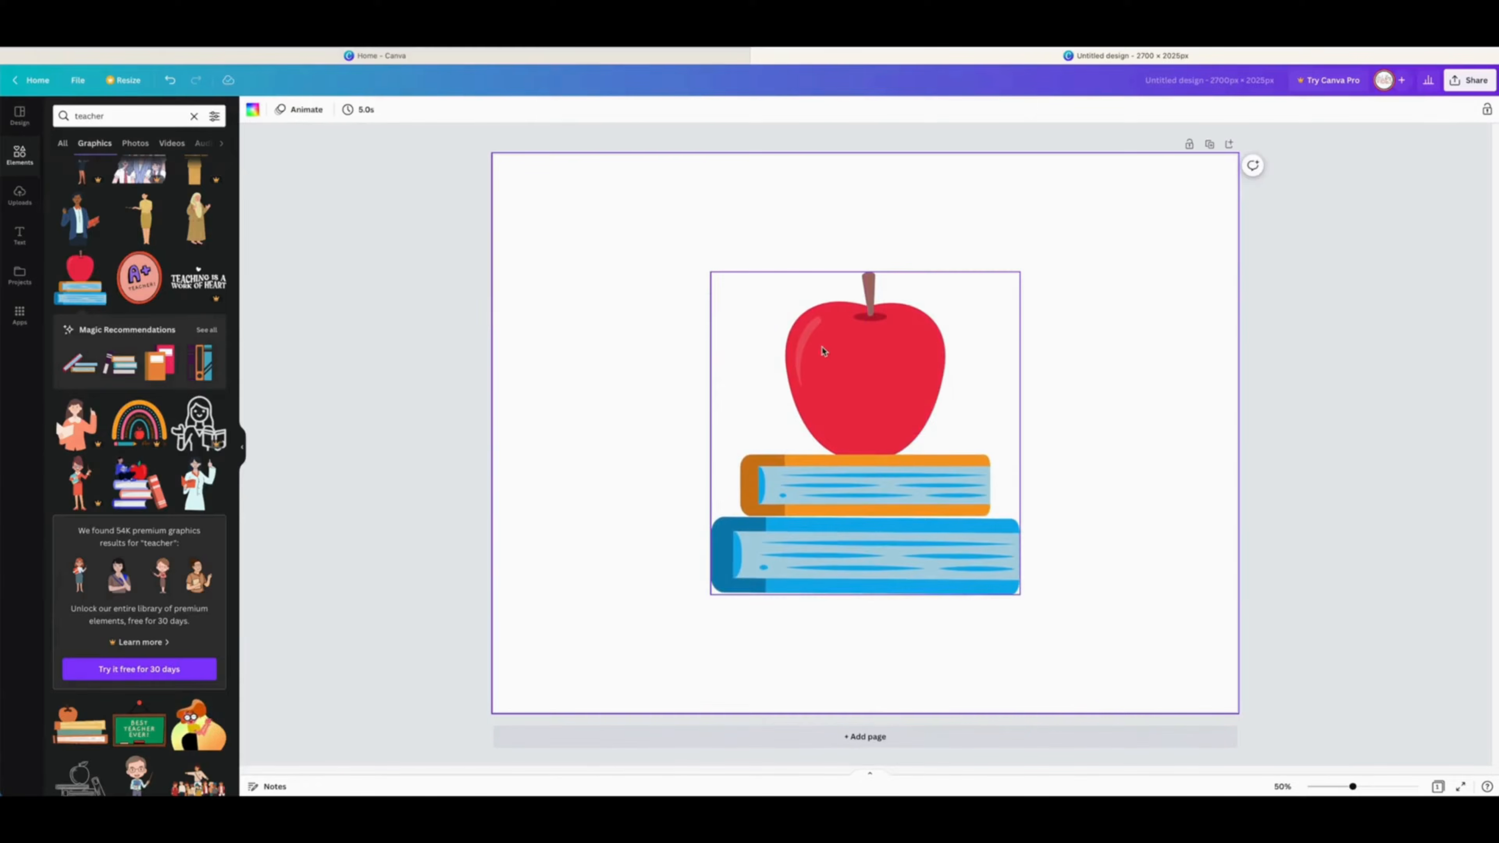
drag(847, 353, 847, 364)
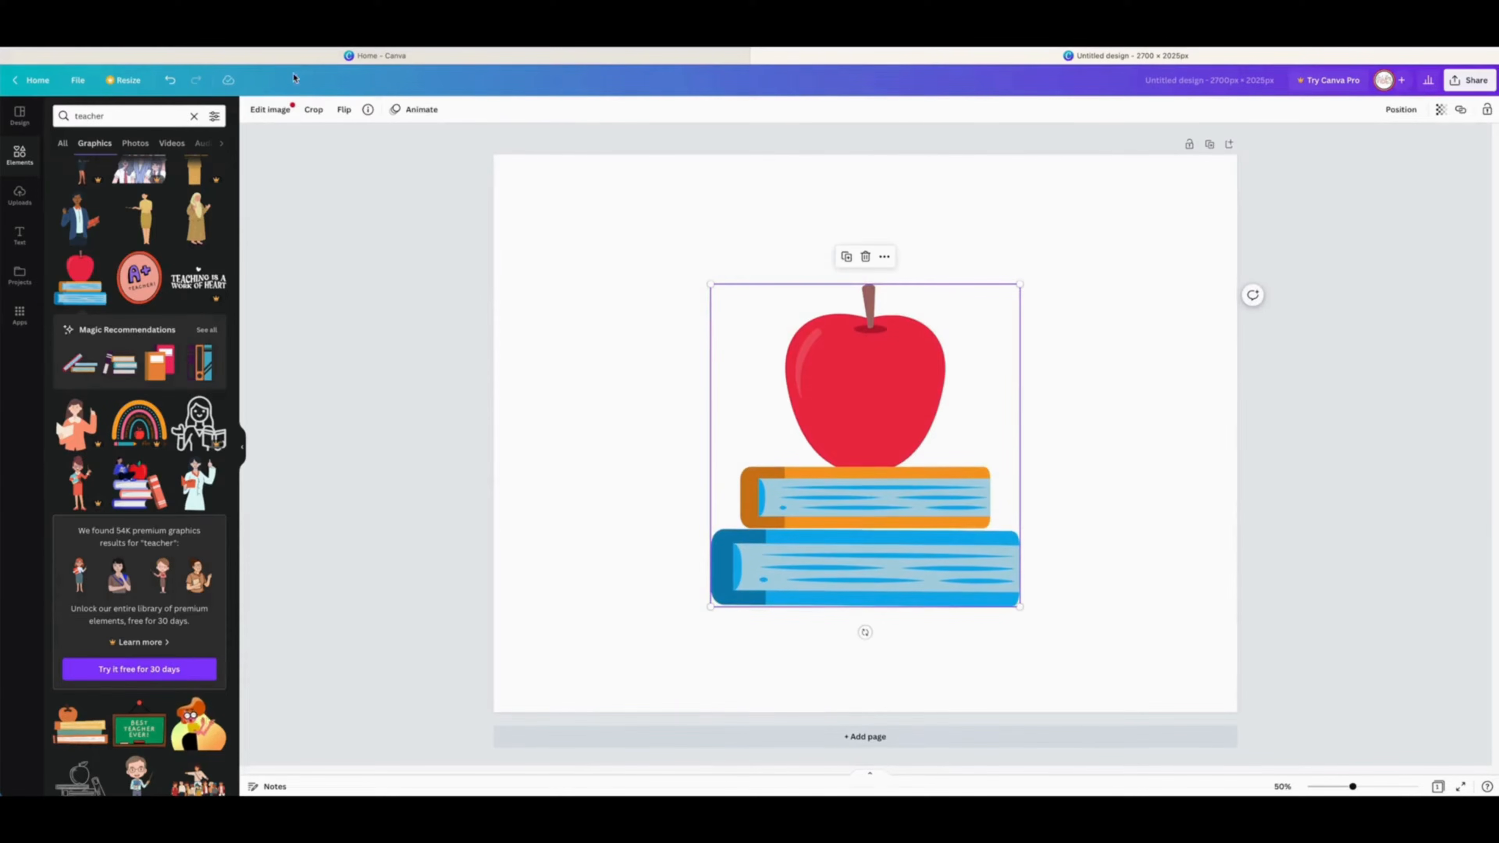
Step: Add a subheading text box to the page
click(271, 112)
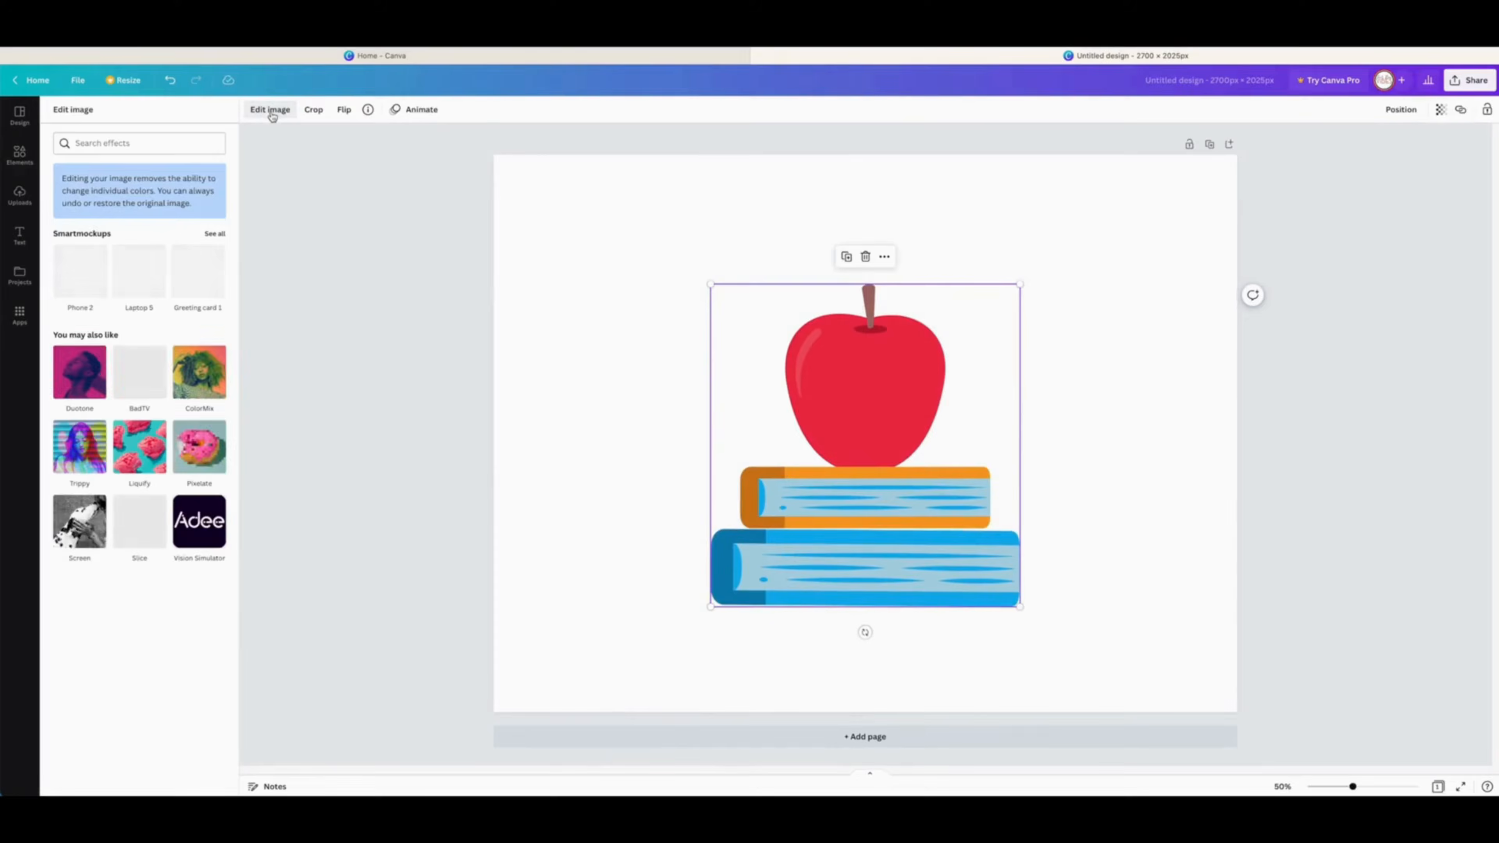
click(19, 235)
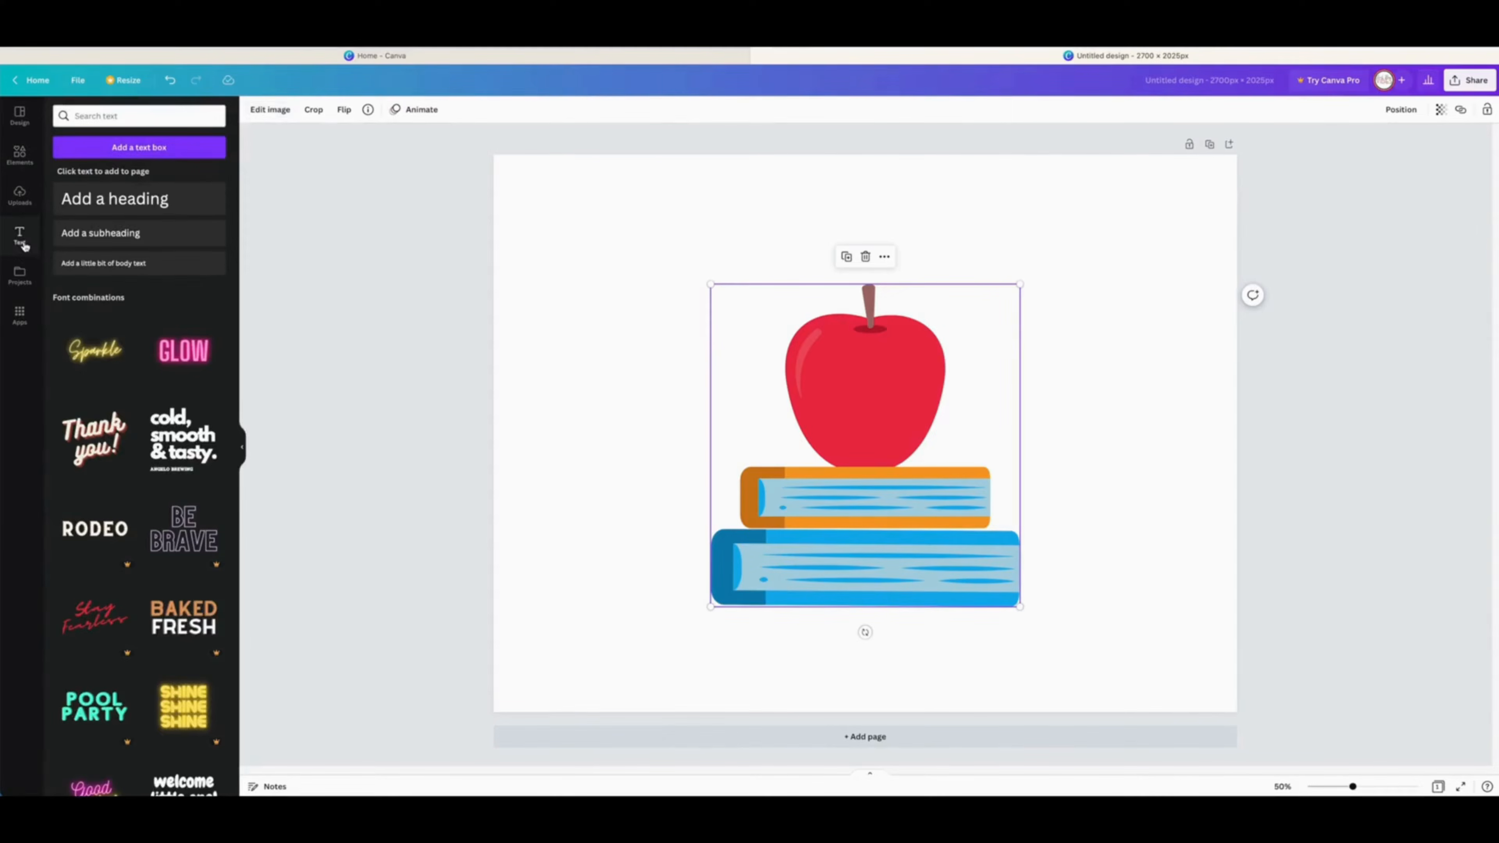
click(100, 233)
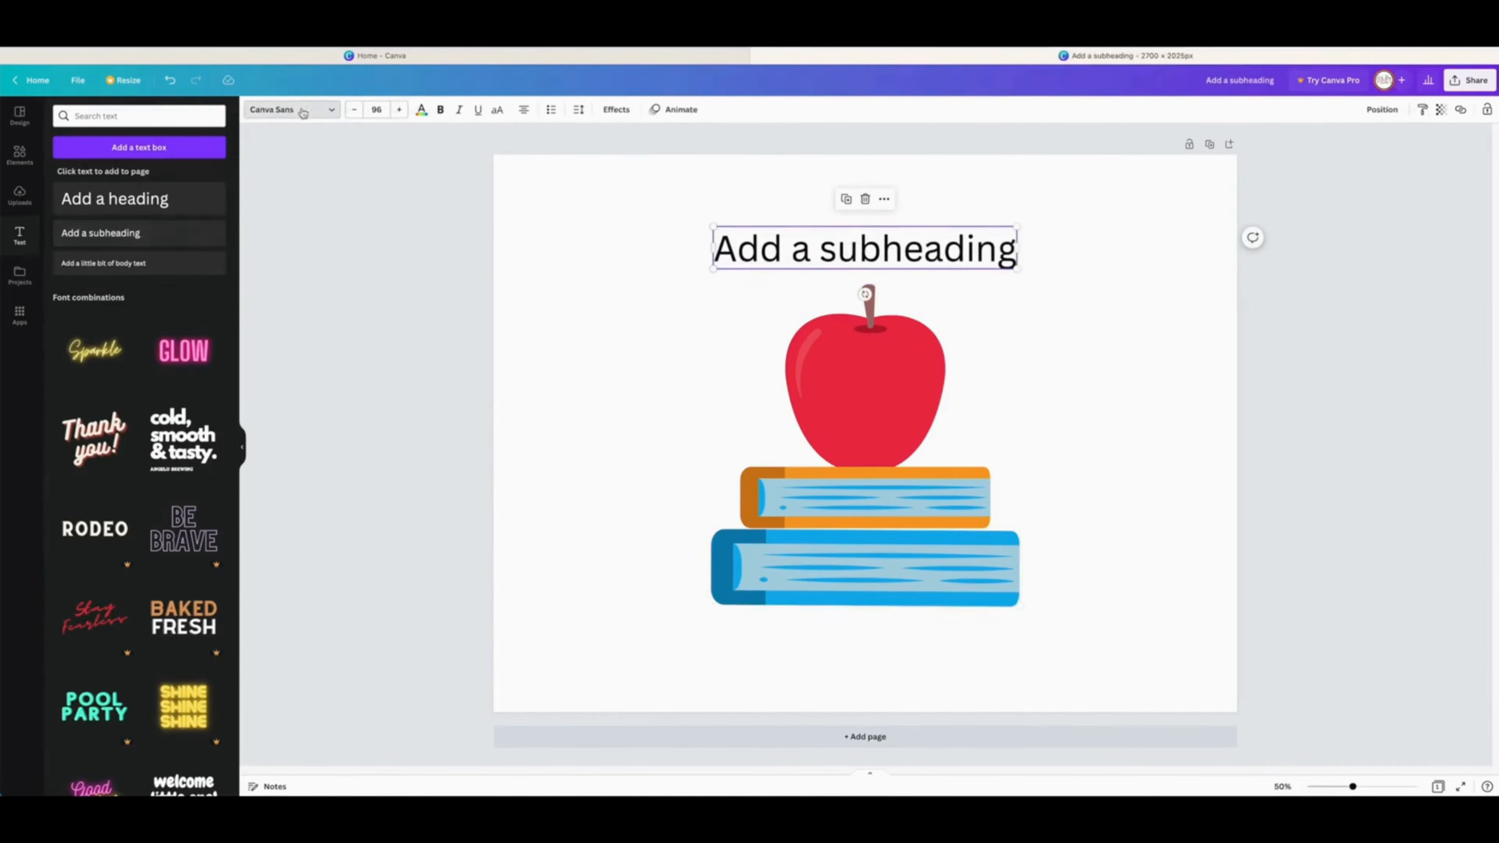
Step: Change the subheading's font to Nectarine by searching the font list
click(291, 109)
text(n)
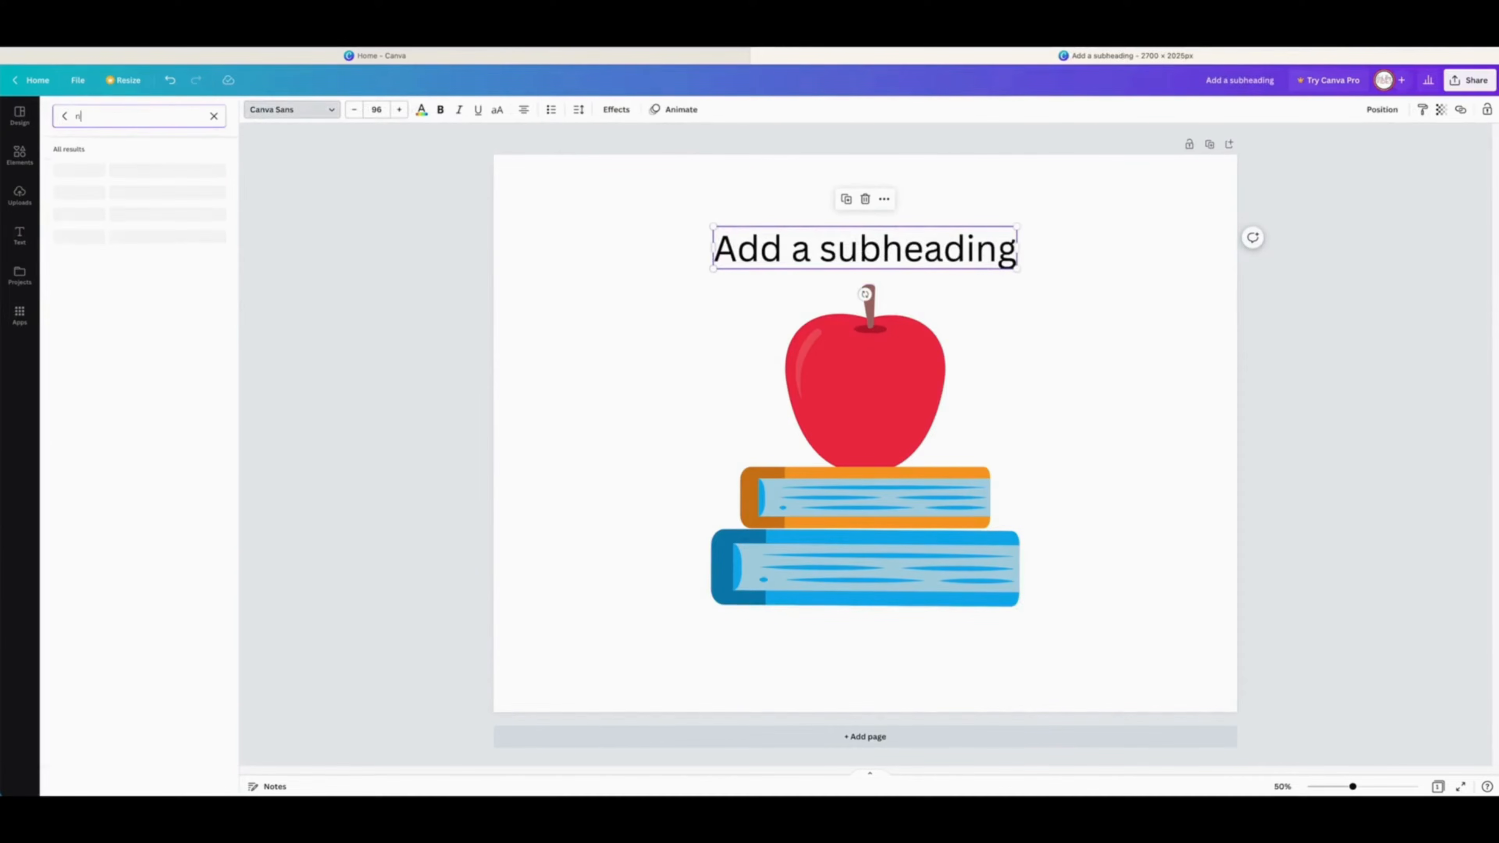
text(ecter)
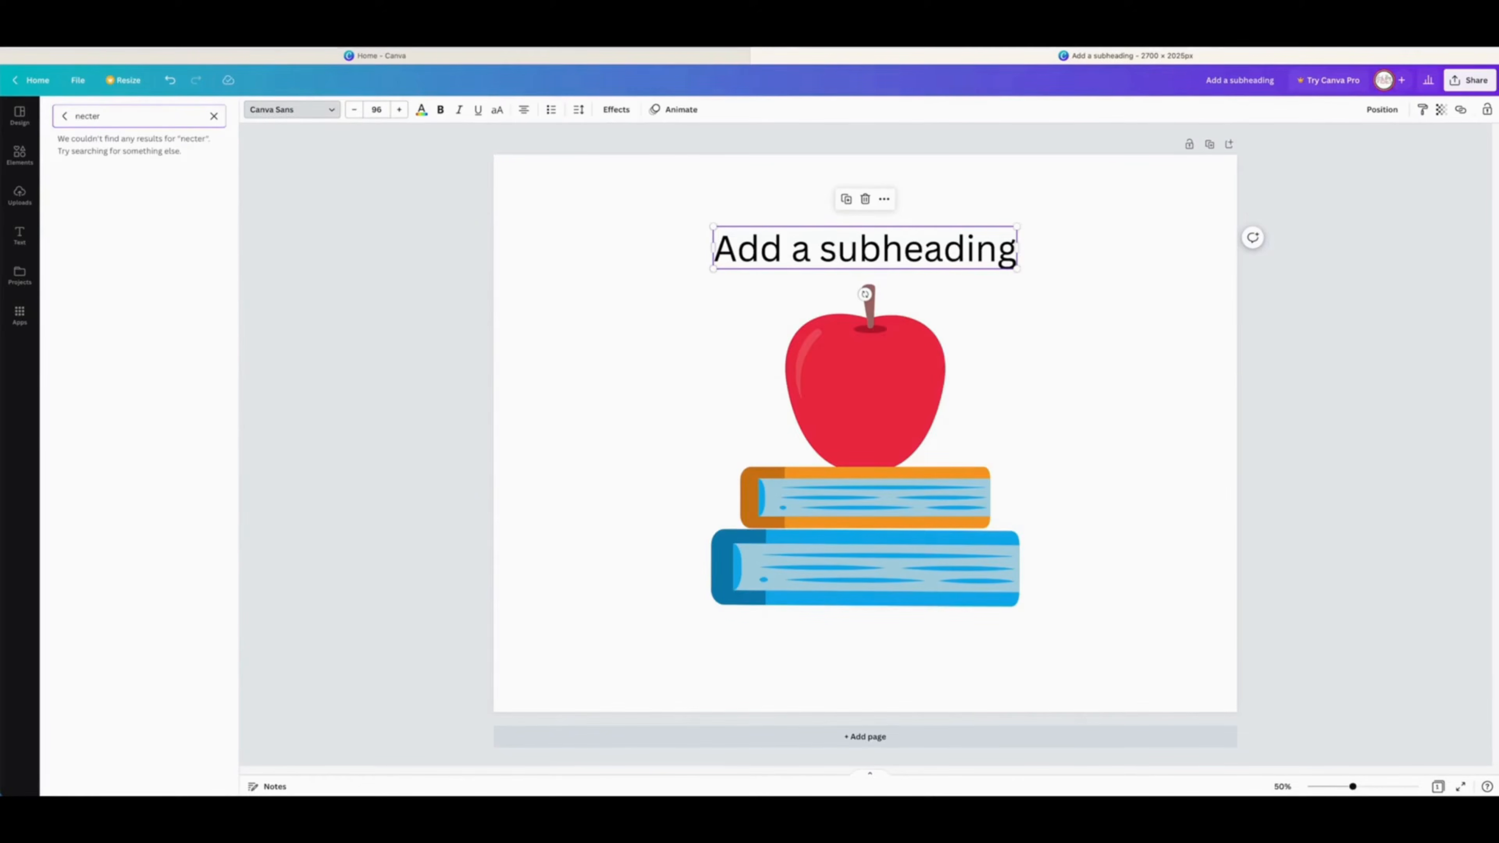
key(BackSpace)
key(BackSpace)
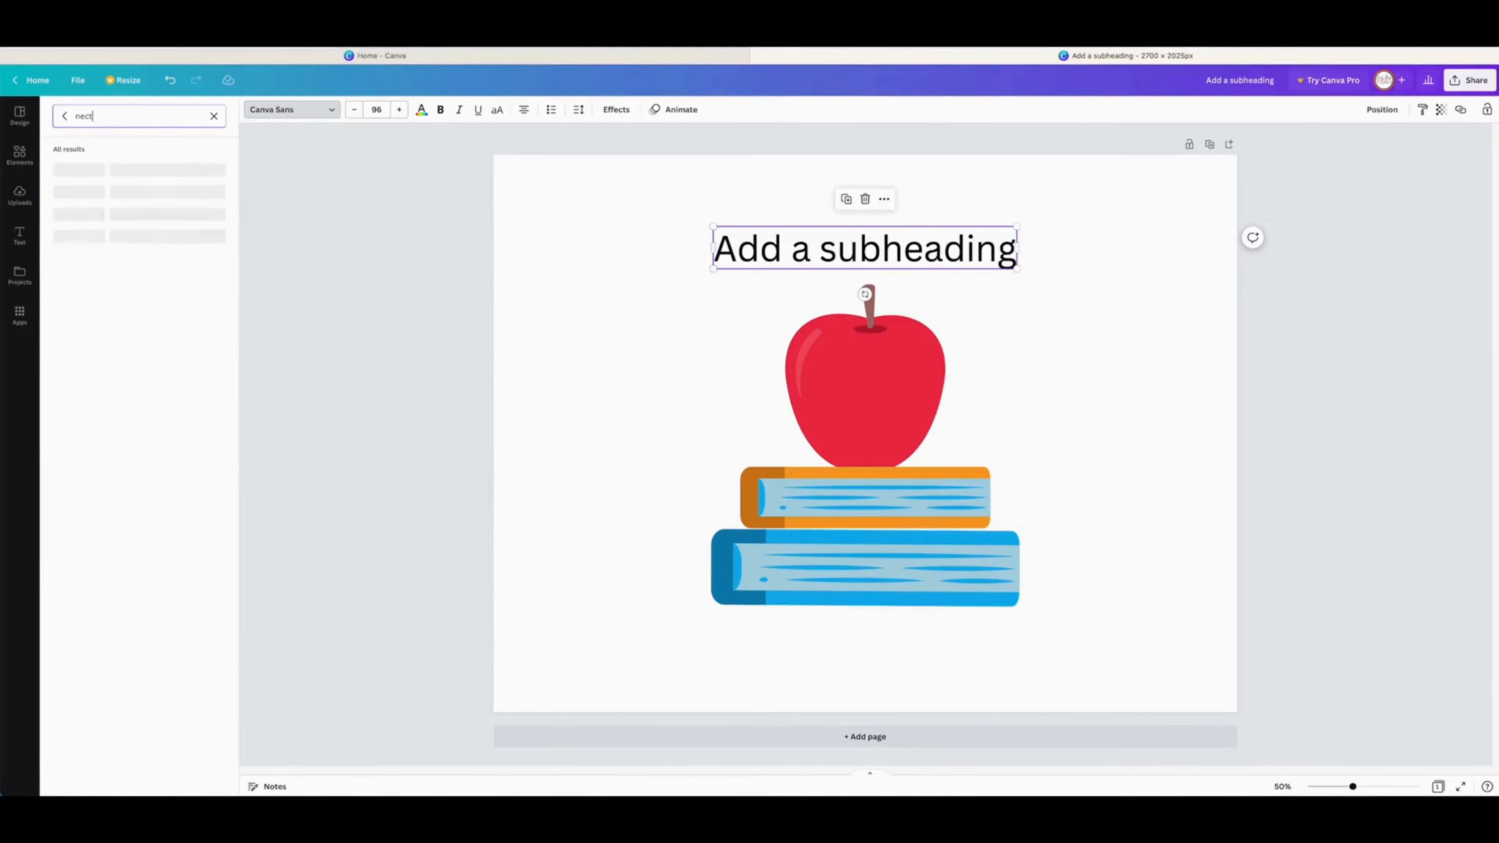
key(BackSpace)
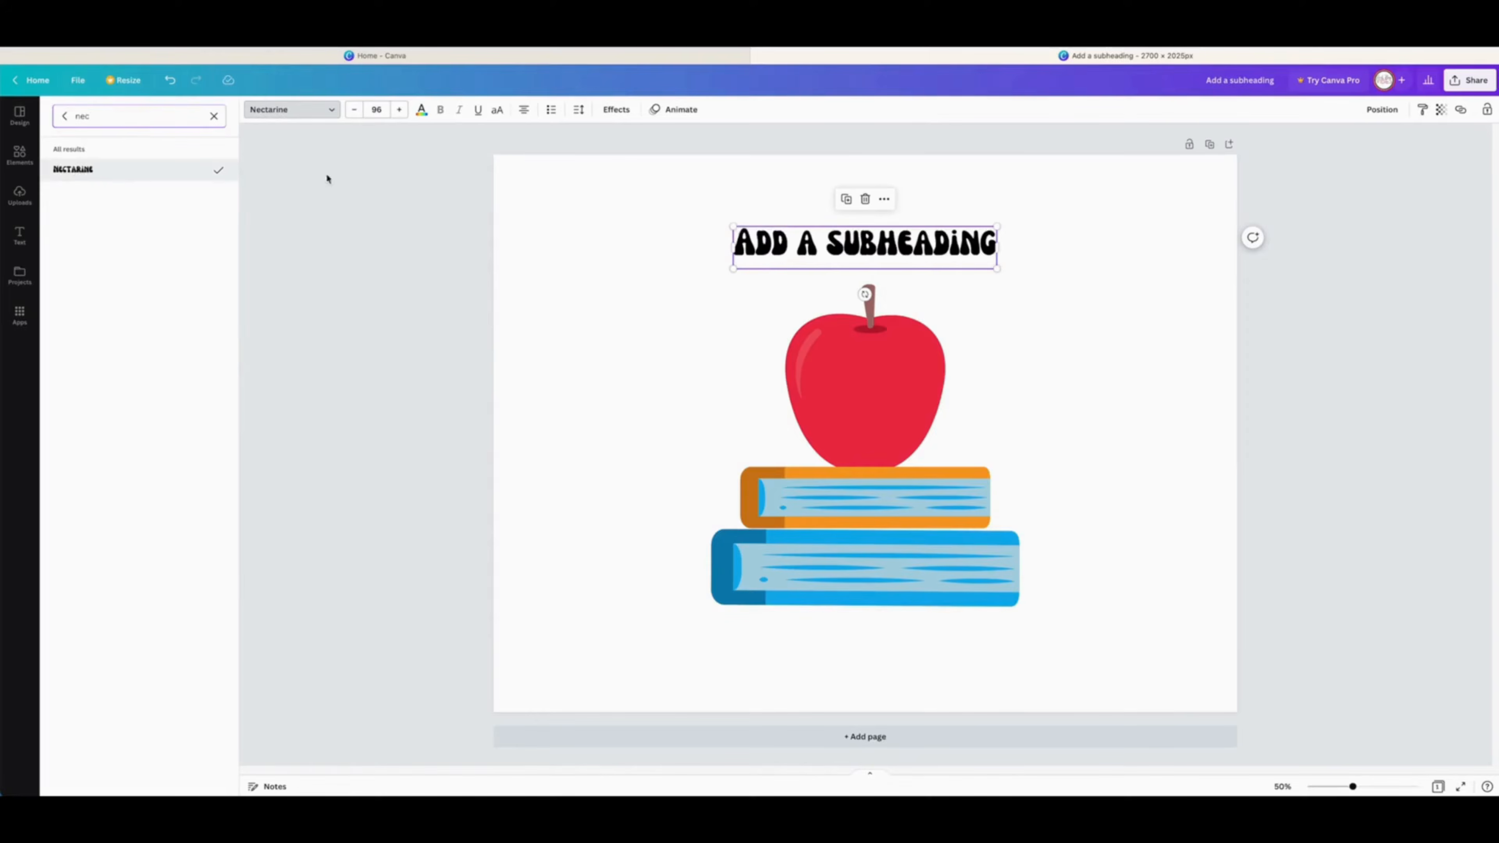
Step: Replace the subheading text with TEACH
double_click(839, 238)
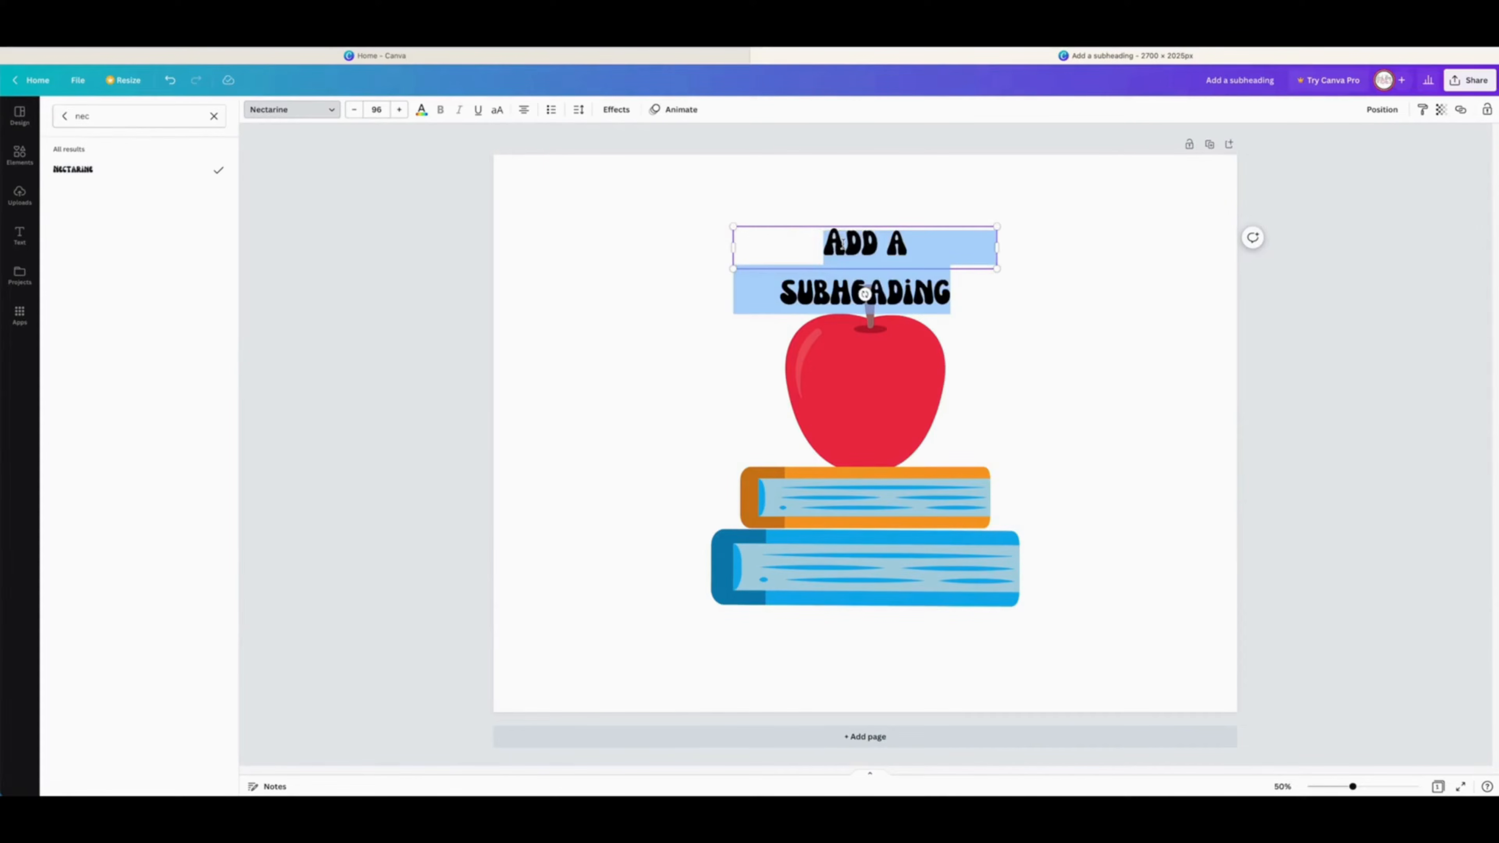
text(Te)
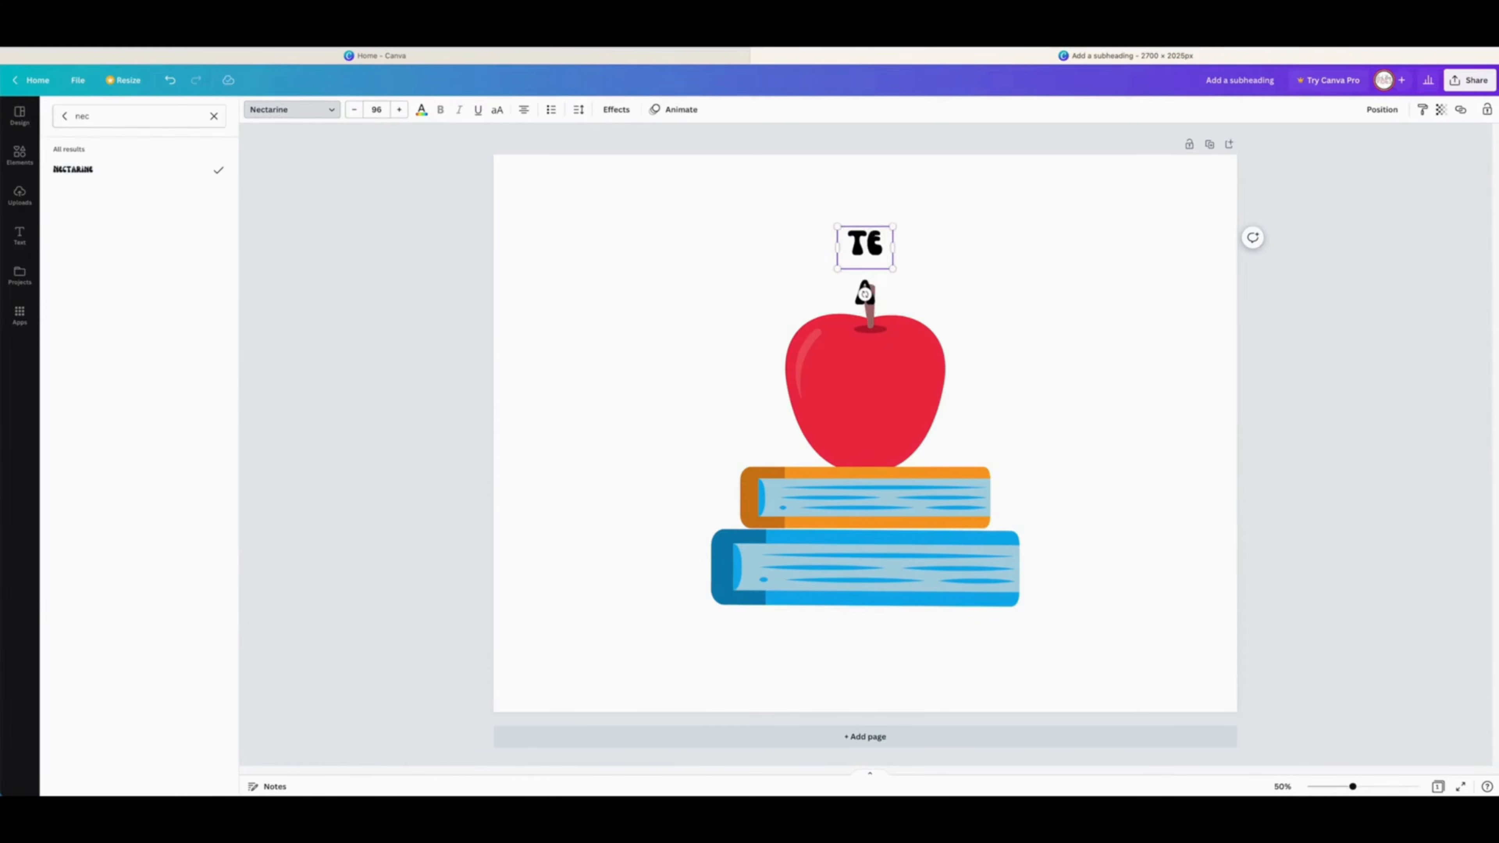
text(ac)
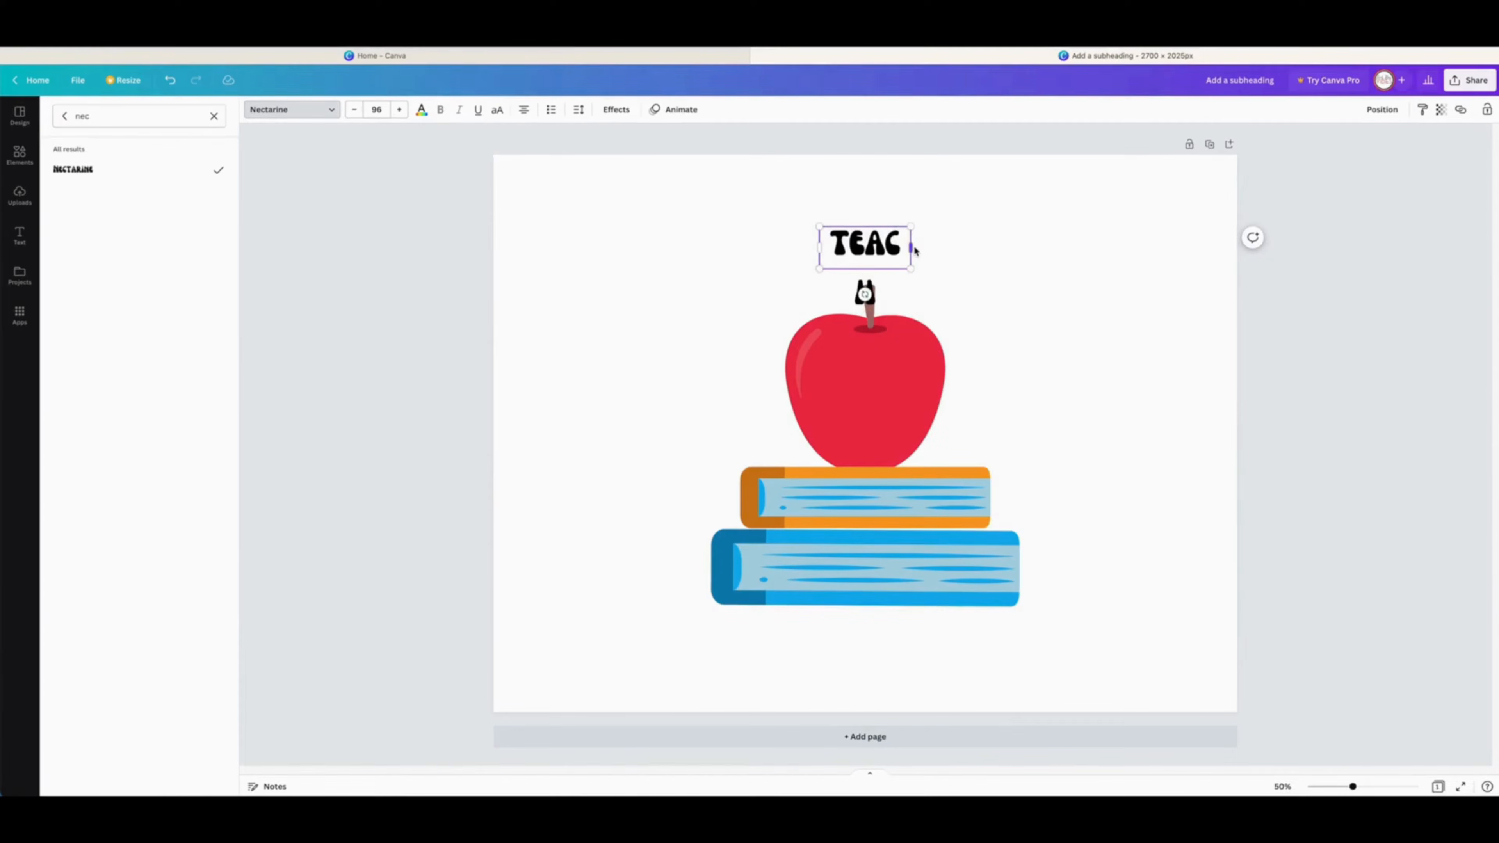
text(h)
Step: Enlarge the TEACH text and position it above the apple
drag(911, 247, 945, 247)
drag(819, 226, 620, 220)
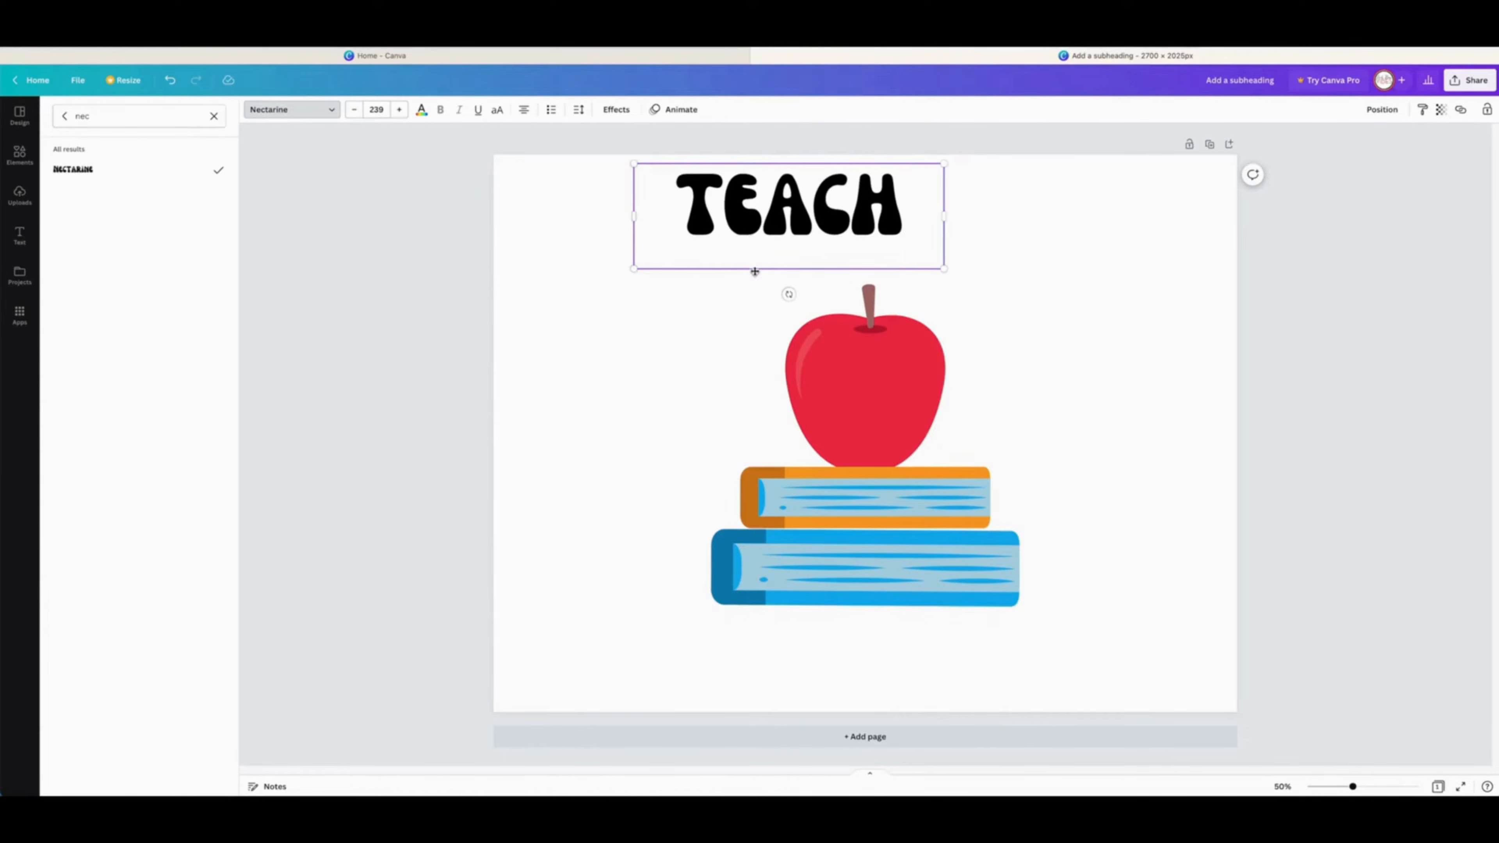
drag(755, 270, 831, 310)
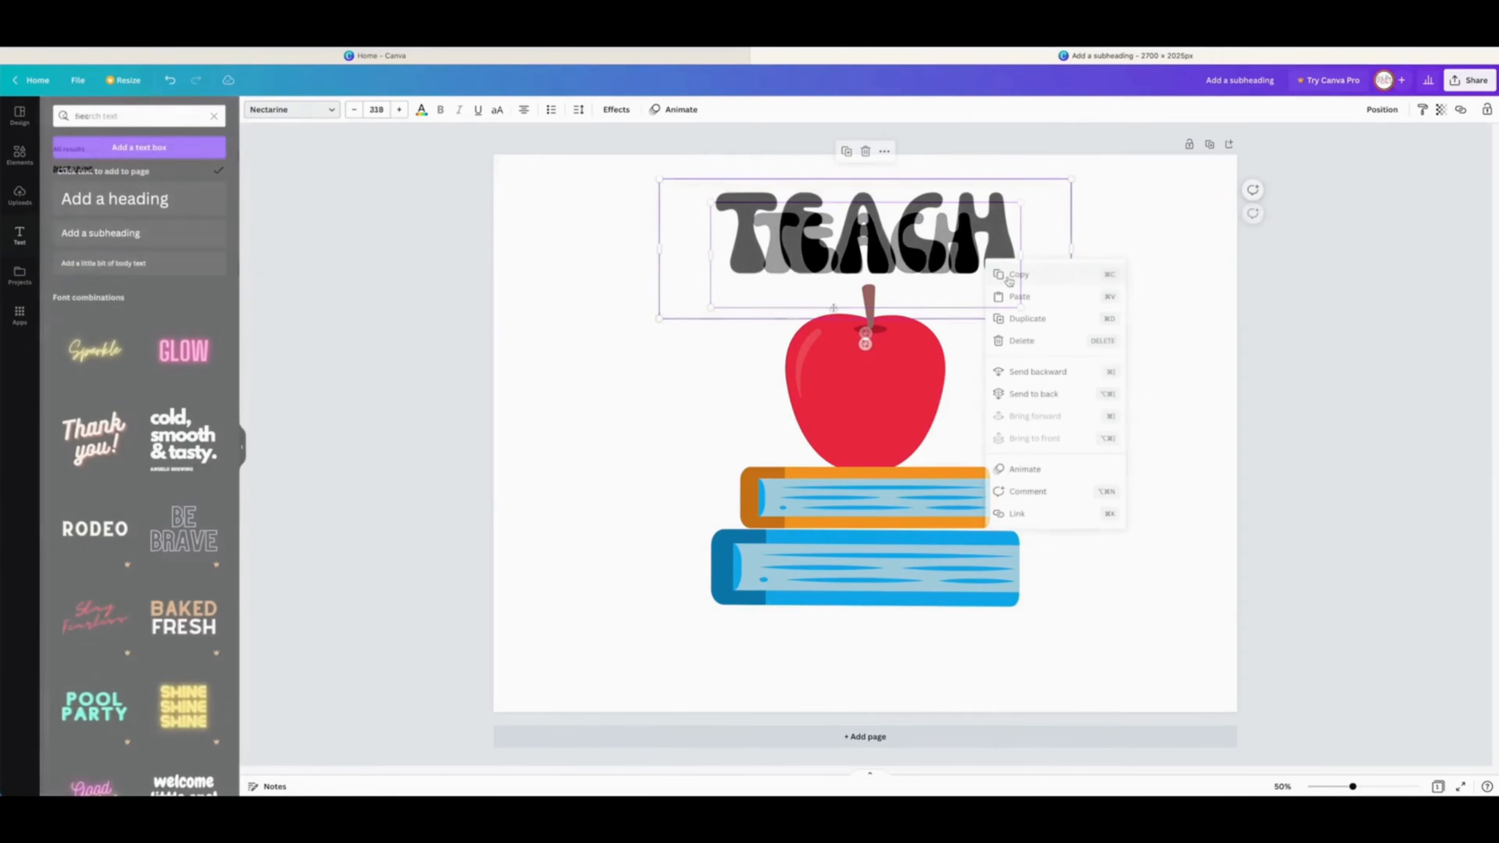
Step: Duplicate the TEACH text and move the copy below the books
click(1020, 319)
drag(978, 263, 967, 675)
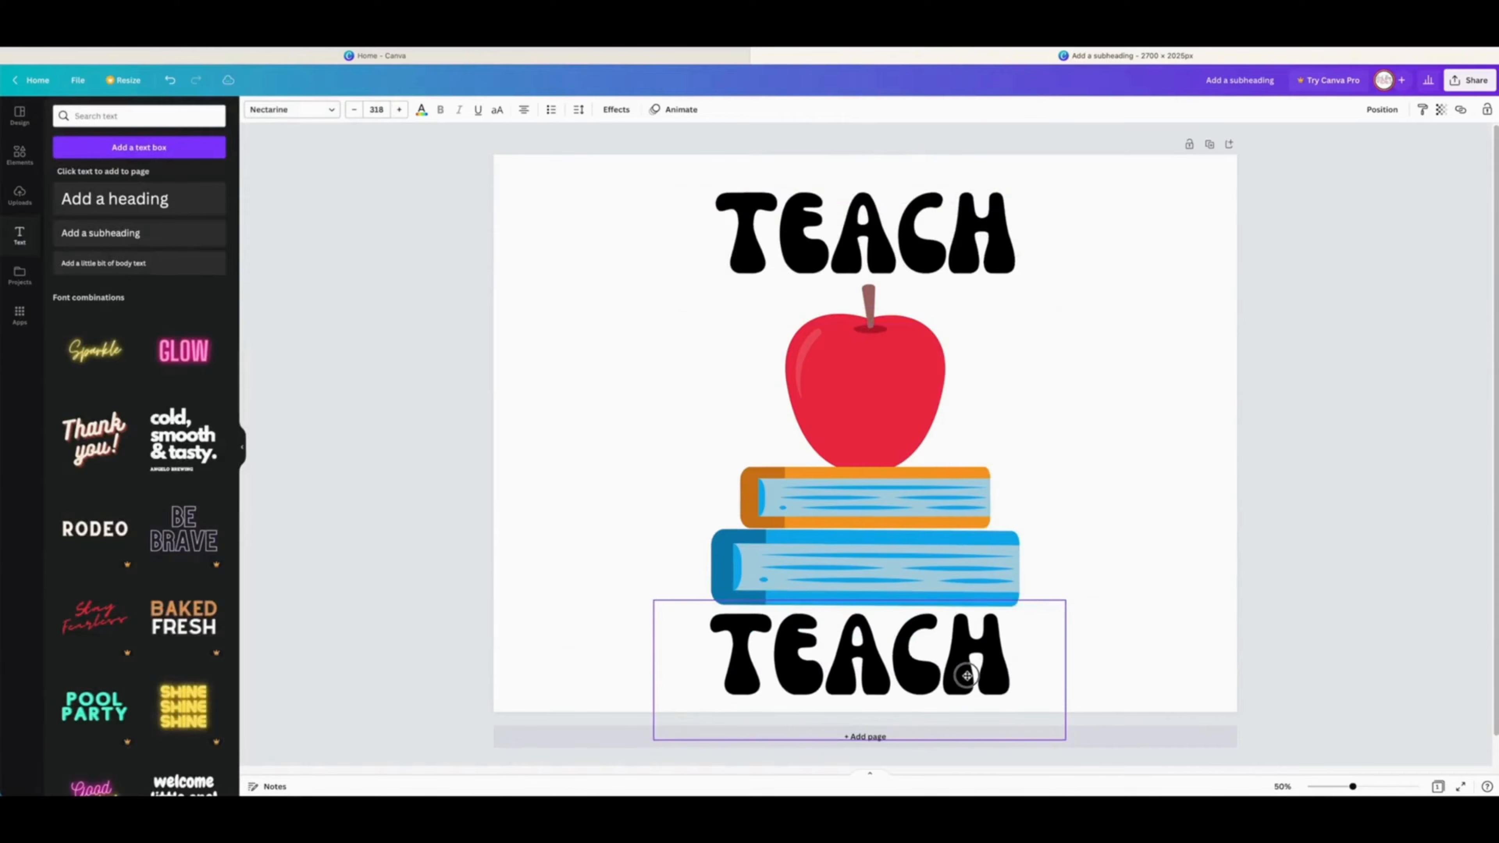
Step: Shrink the apple-and-books graphic and recenter it between the two texts
click(915, 495)
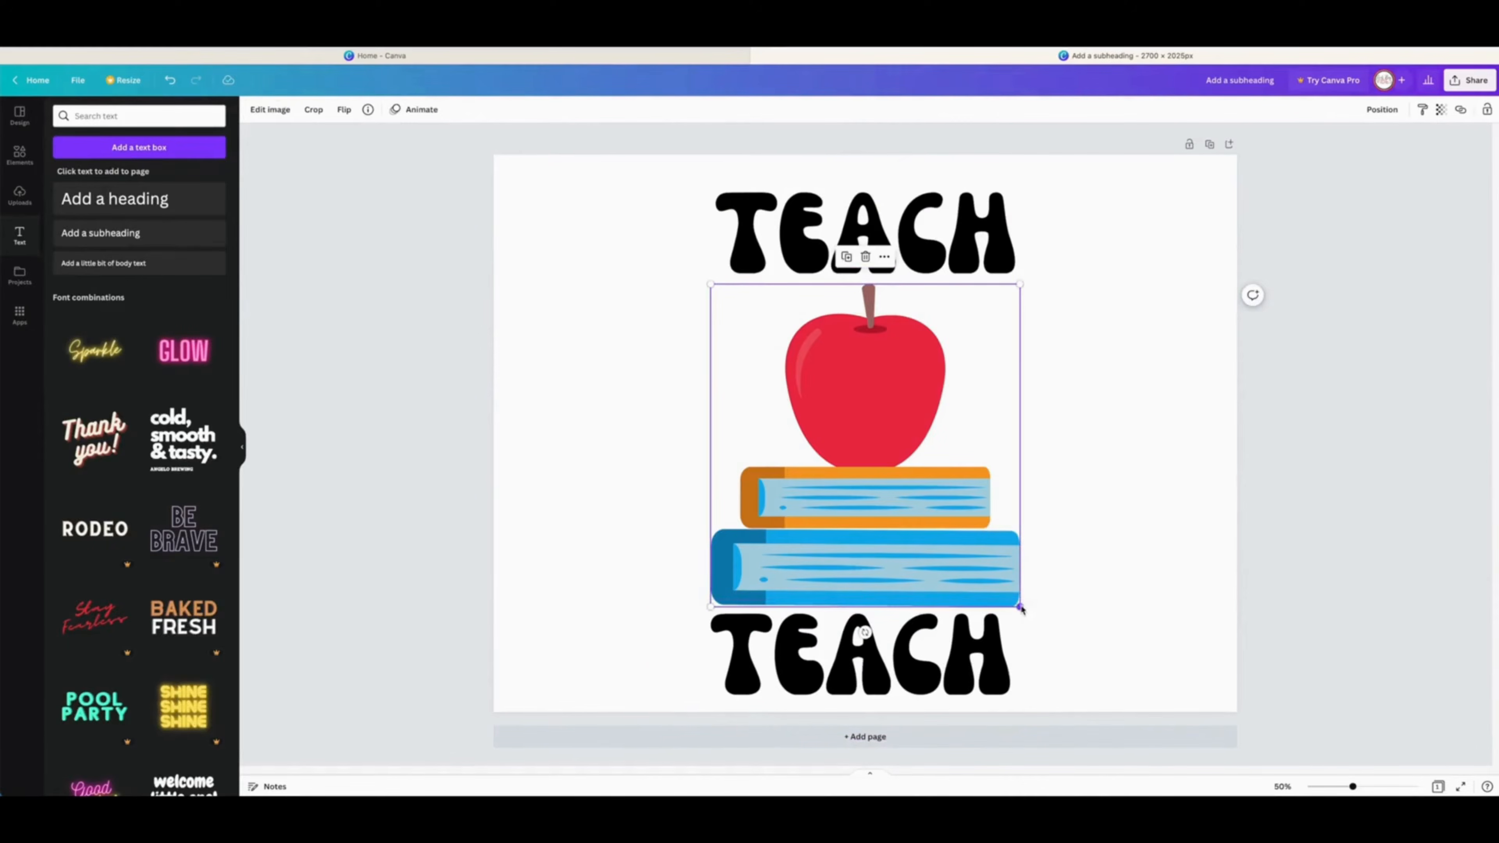
drag(1020, 606, 946, 522)
drag(876, 472, 913, 497)
Step: Move the copied text up and retype it as WITH LOVE on two lines
drag(952, 669, 954, 630)
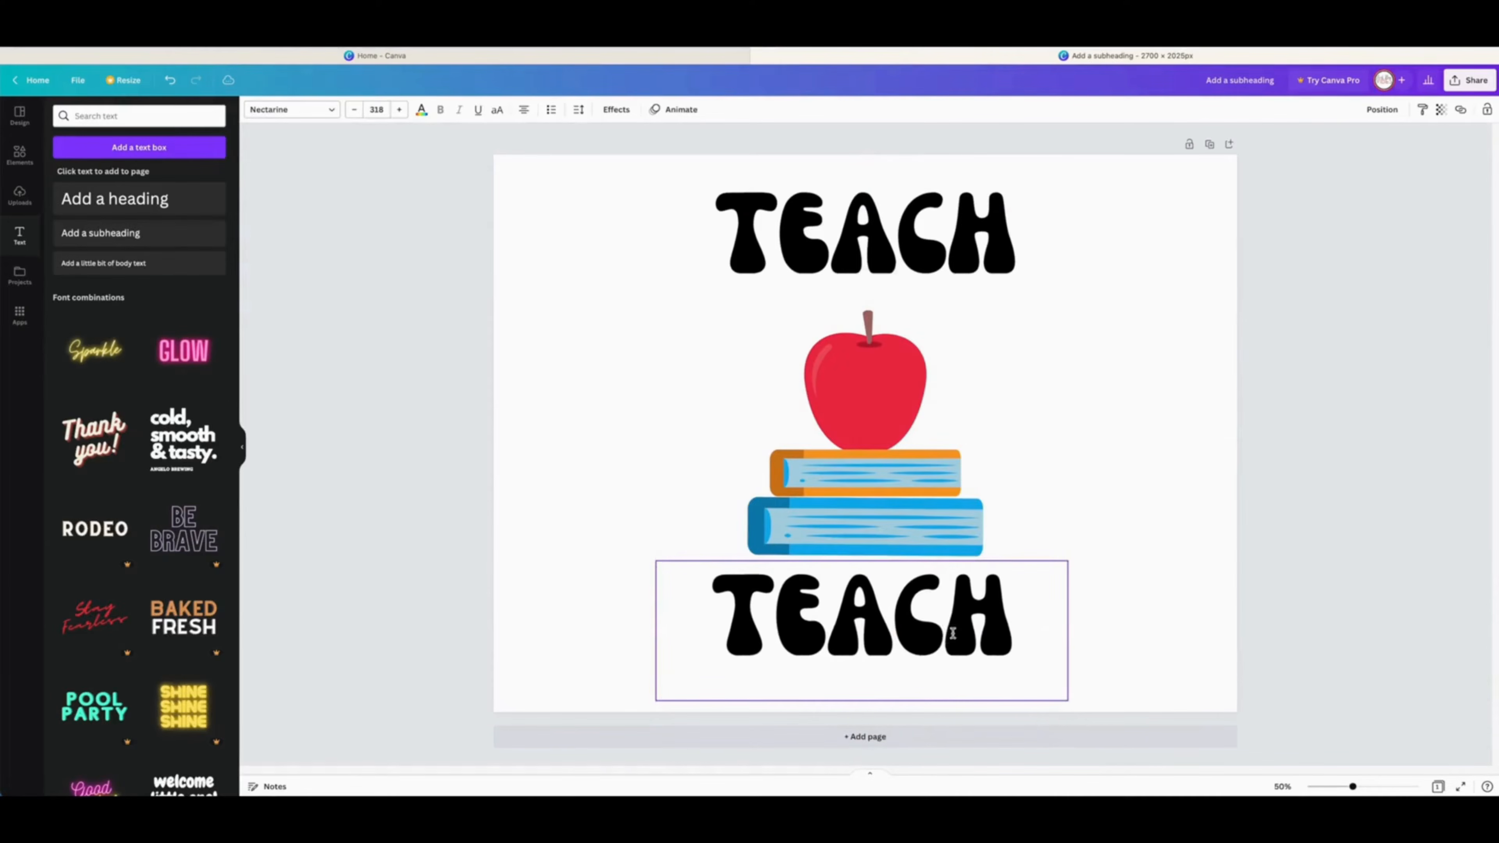
double_click(956, 632)
text(WITH)
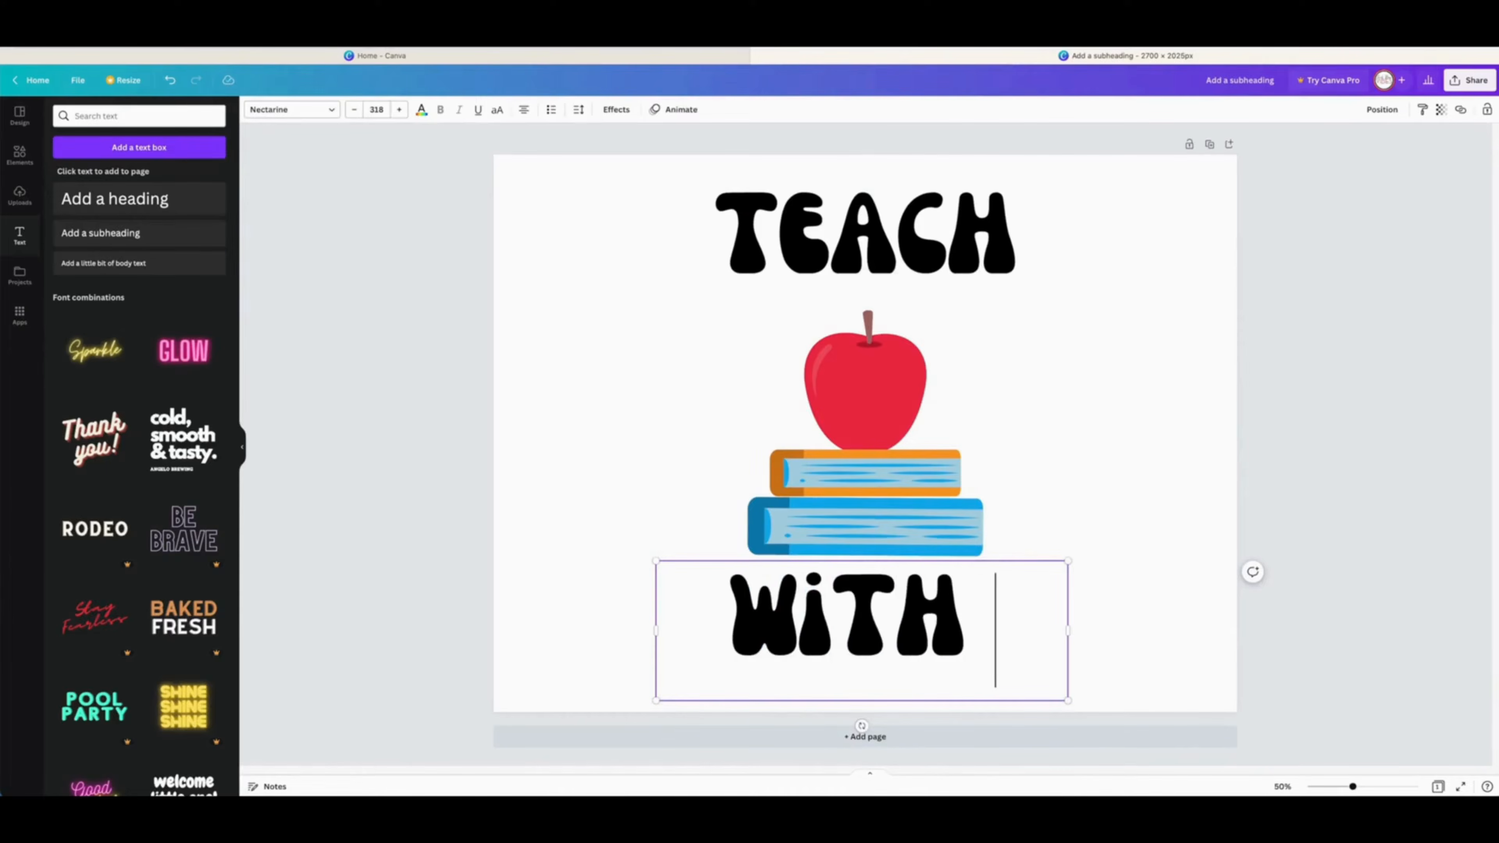
key(Return)
text(LOVE)
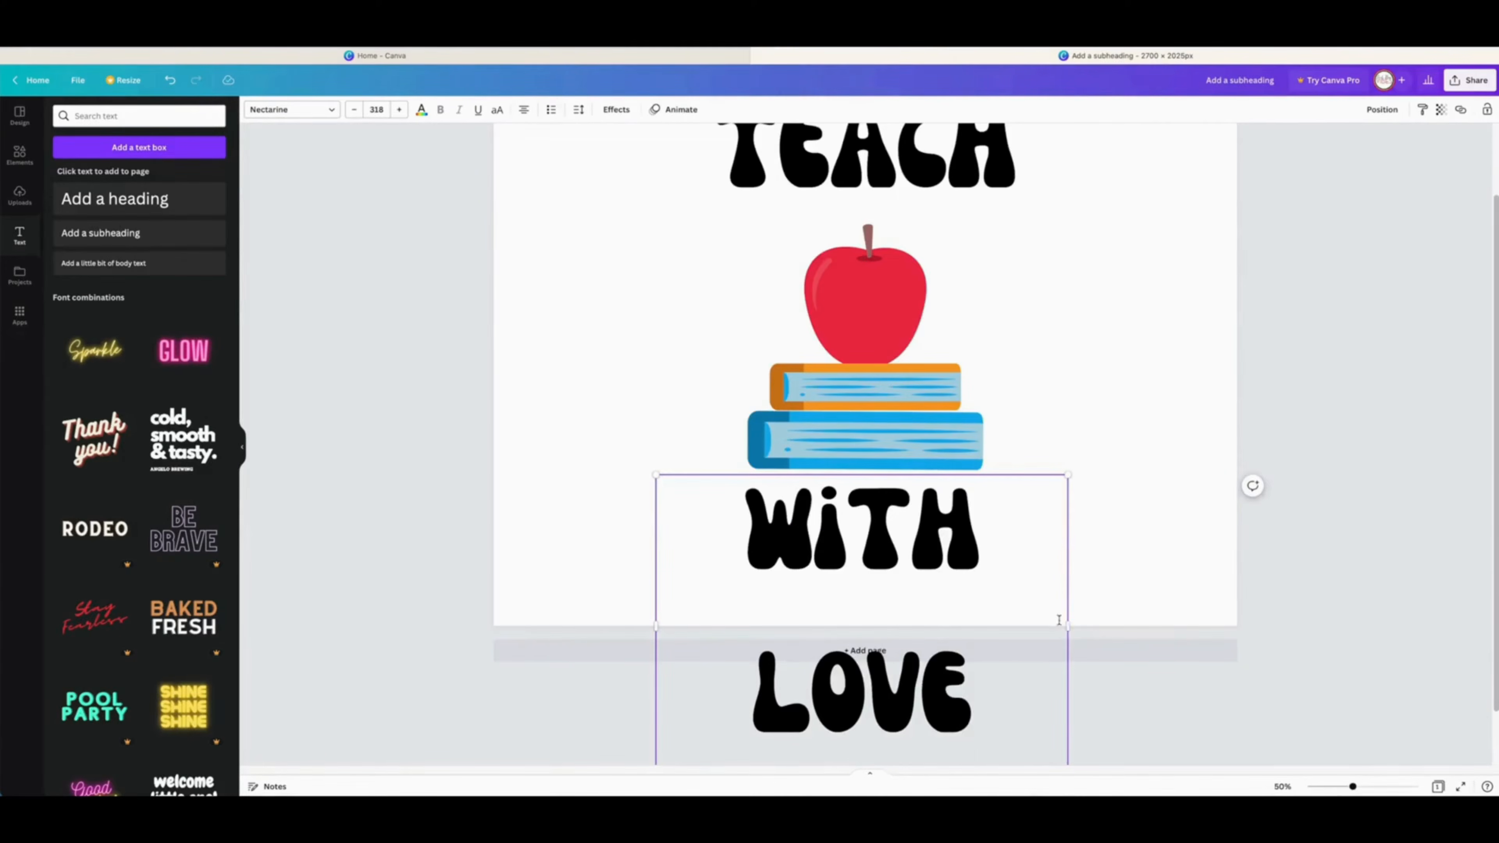
Step: Widen the WITH LOVE text box so it fits on one line and center it
drag(1070, 629, 1152, 567)
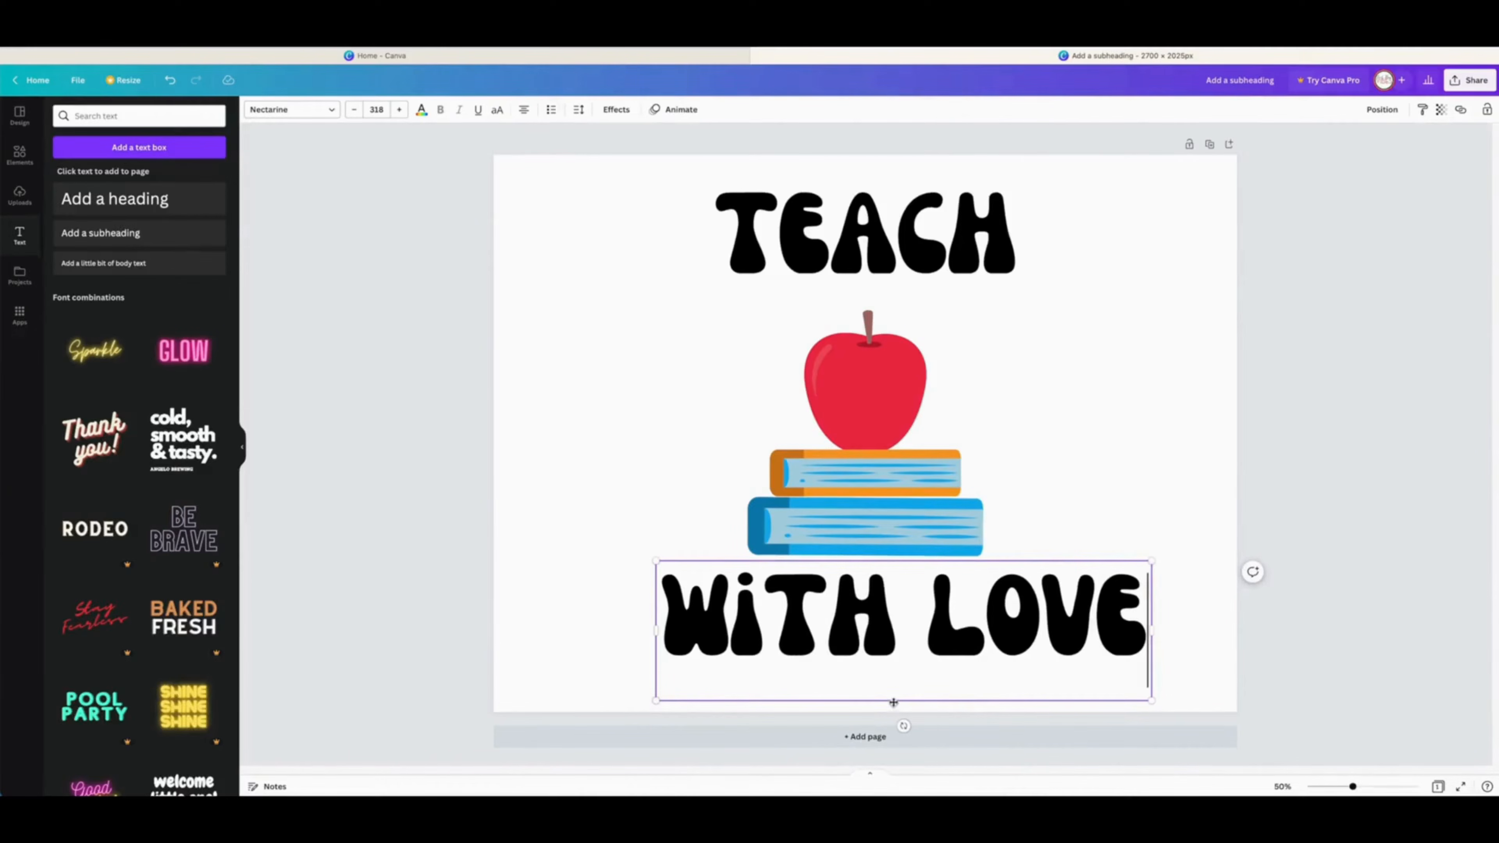
drag(894, 702, 857, 695)
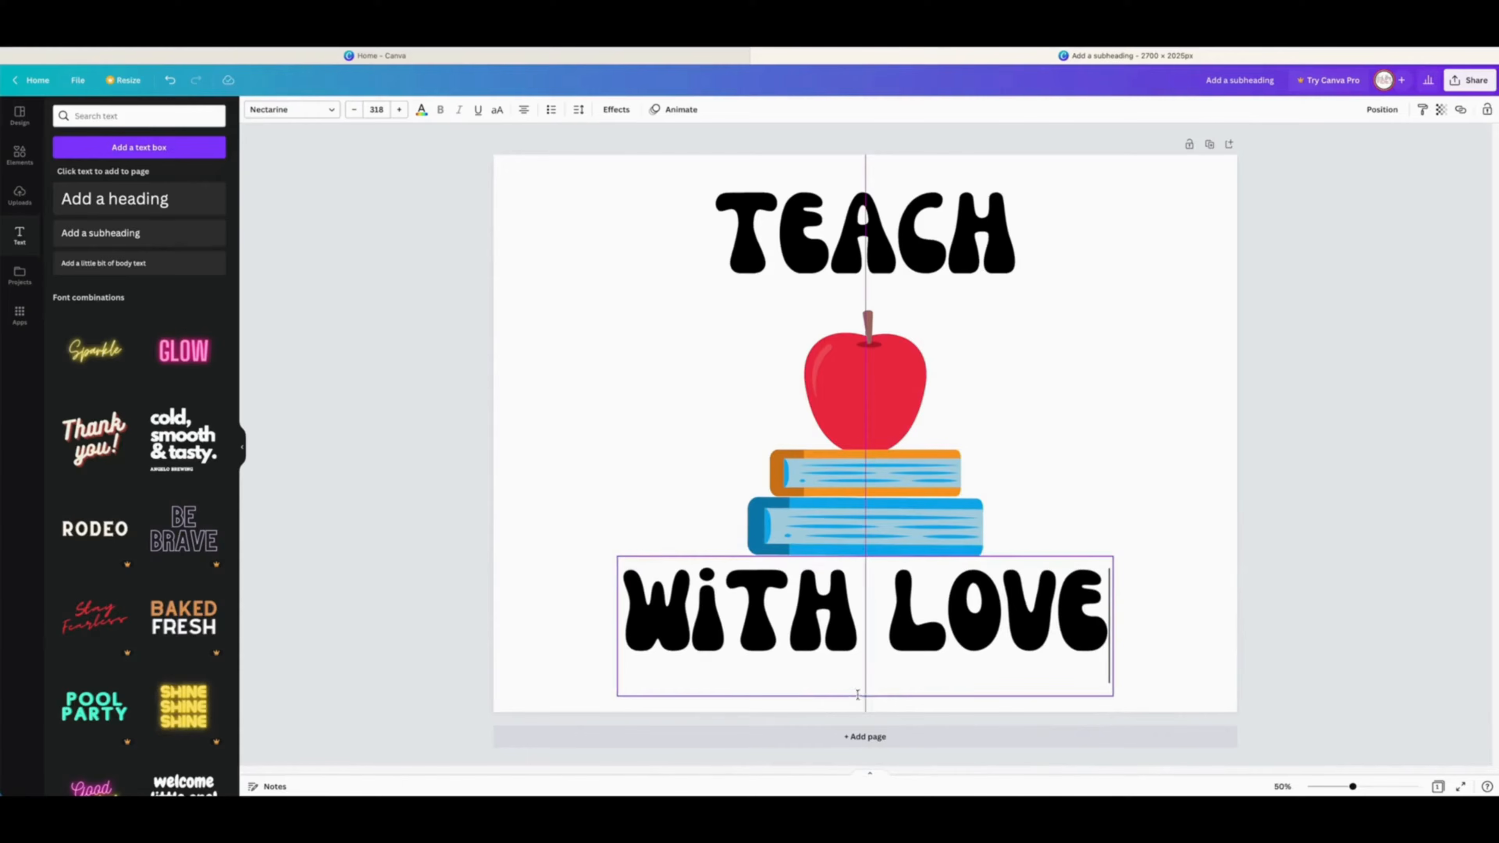
Step: Move TEACH slightly down and color its letter T red
drag(963, 285, 964, 313)
key(shift+Right)
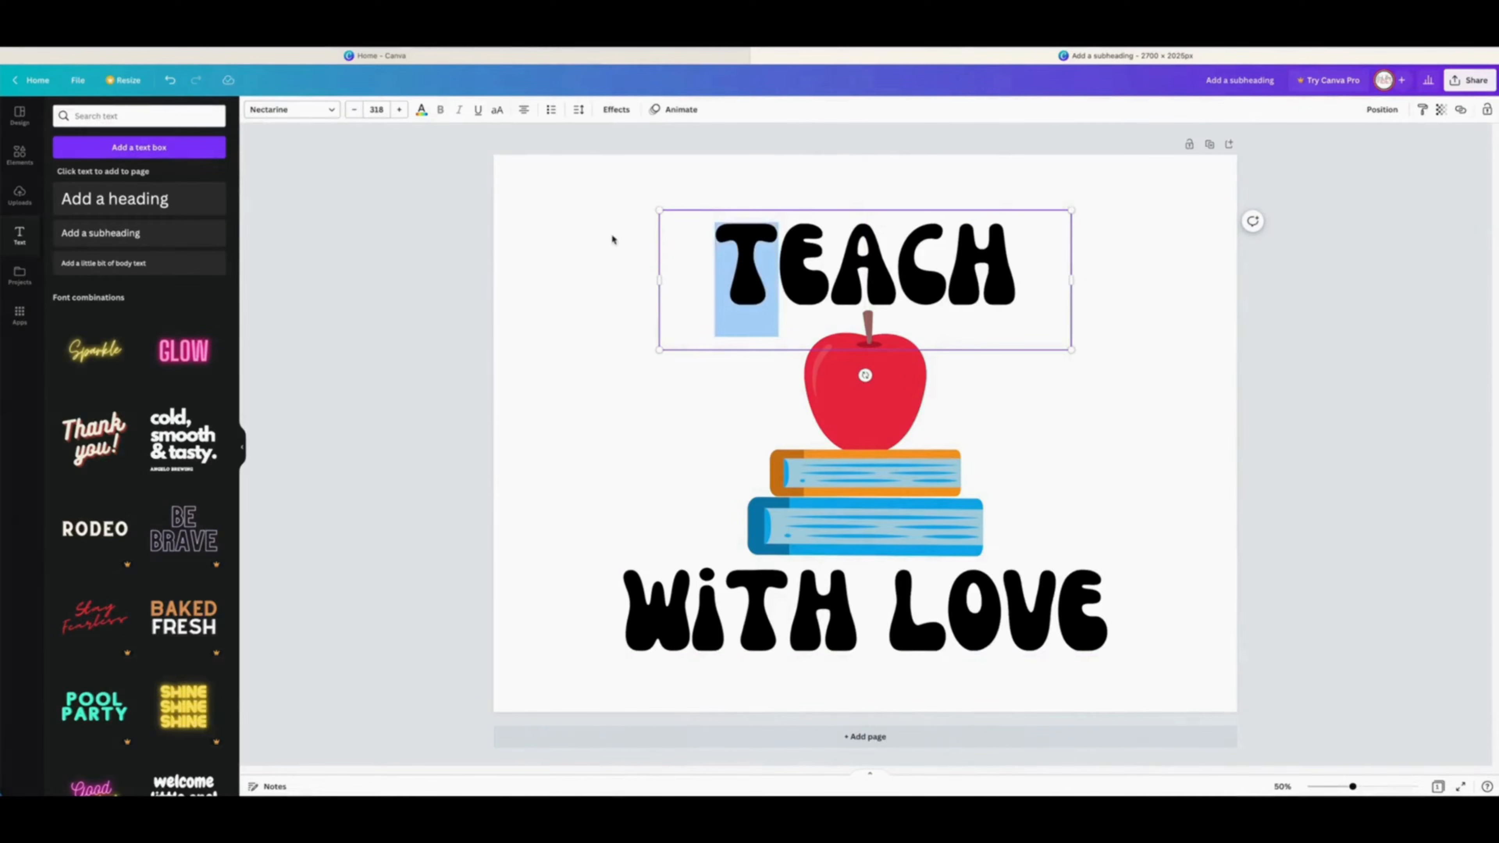
click(422, 110)
click(64, 294)
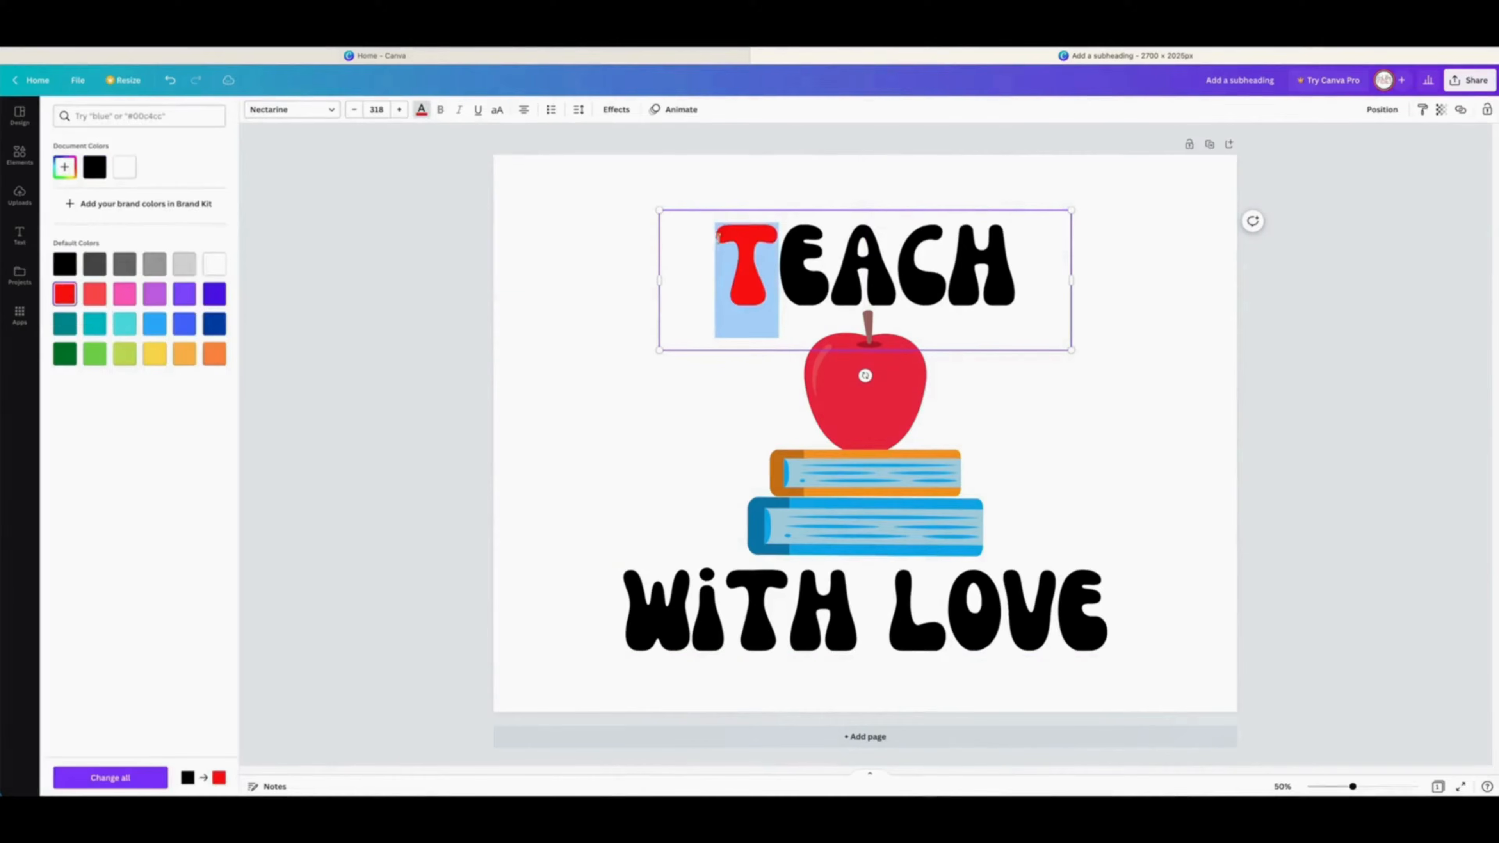
Step: Color the letters E green, A yellow and C orange in TEACH
key(Right)
key(shift+Right)
click(64, 353)
key(Right)
key(shift+Right)
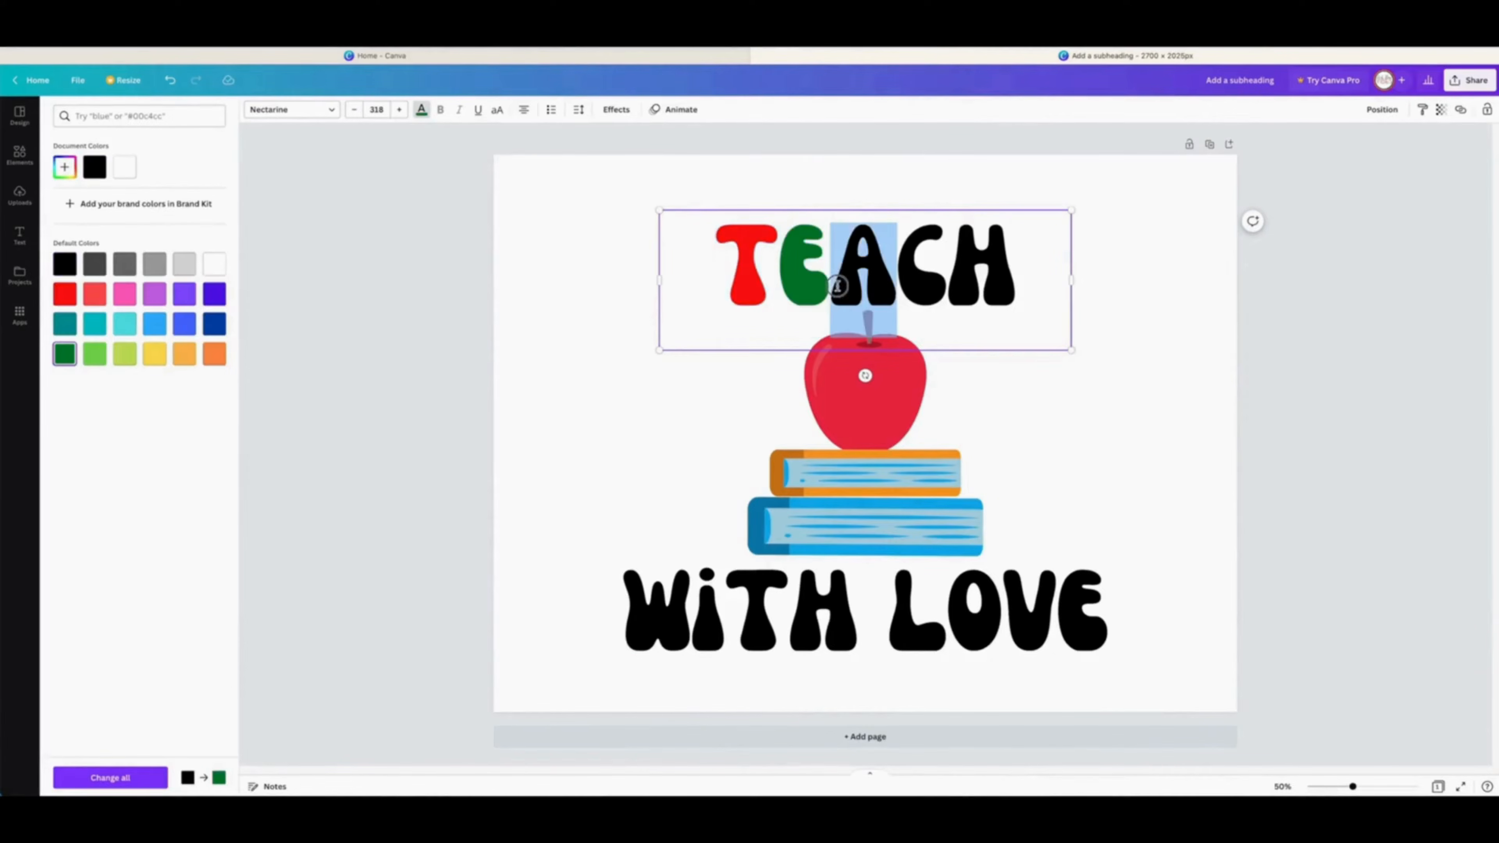
click(154, 354)
key(Right)
key(shift+Right)
click(184, 354)
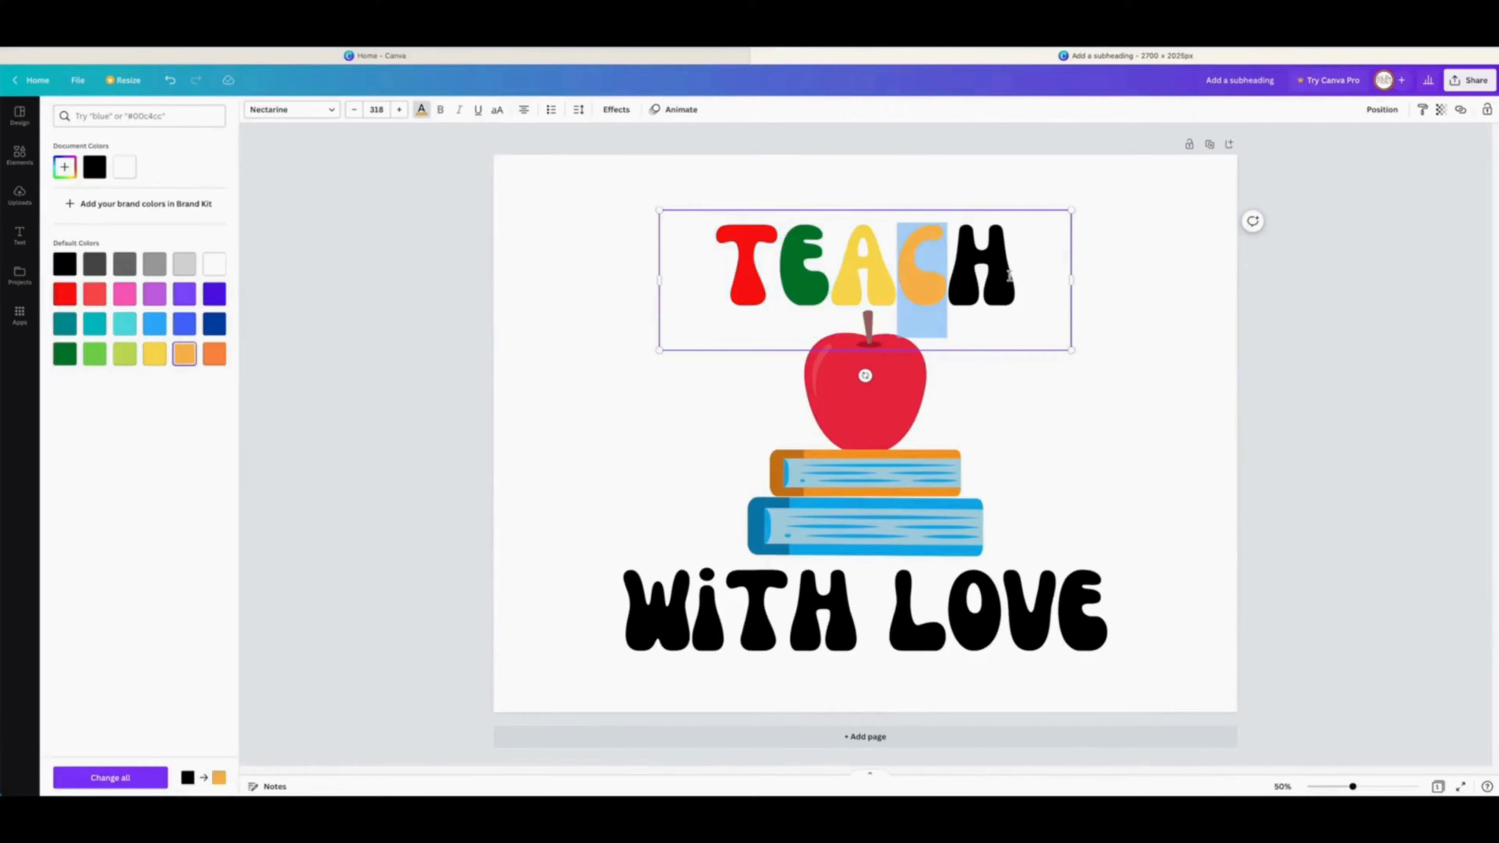
Step: Finish coloring C orange and color the letter H in TEACH dark blue
click(215, 360)
key(Right)
key(shift+Right)
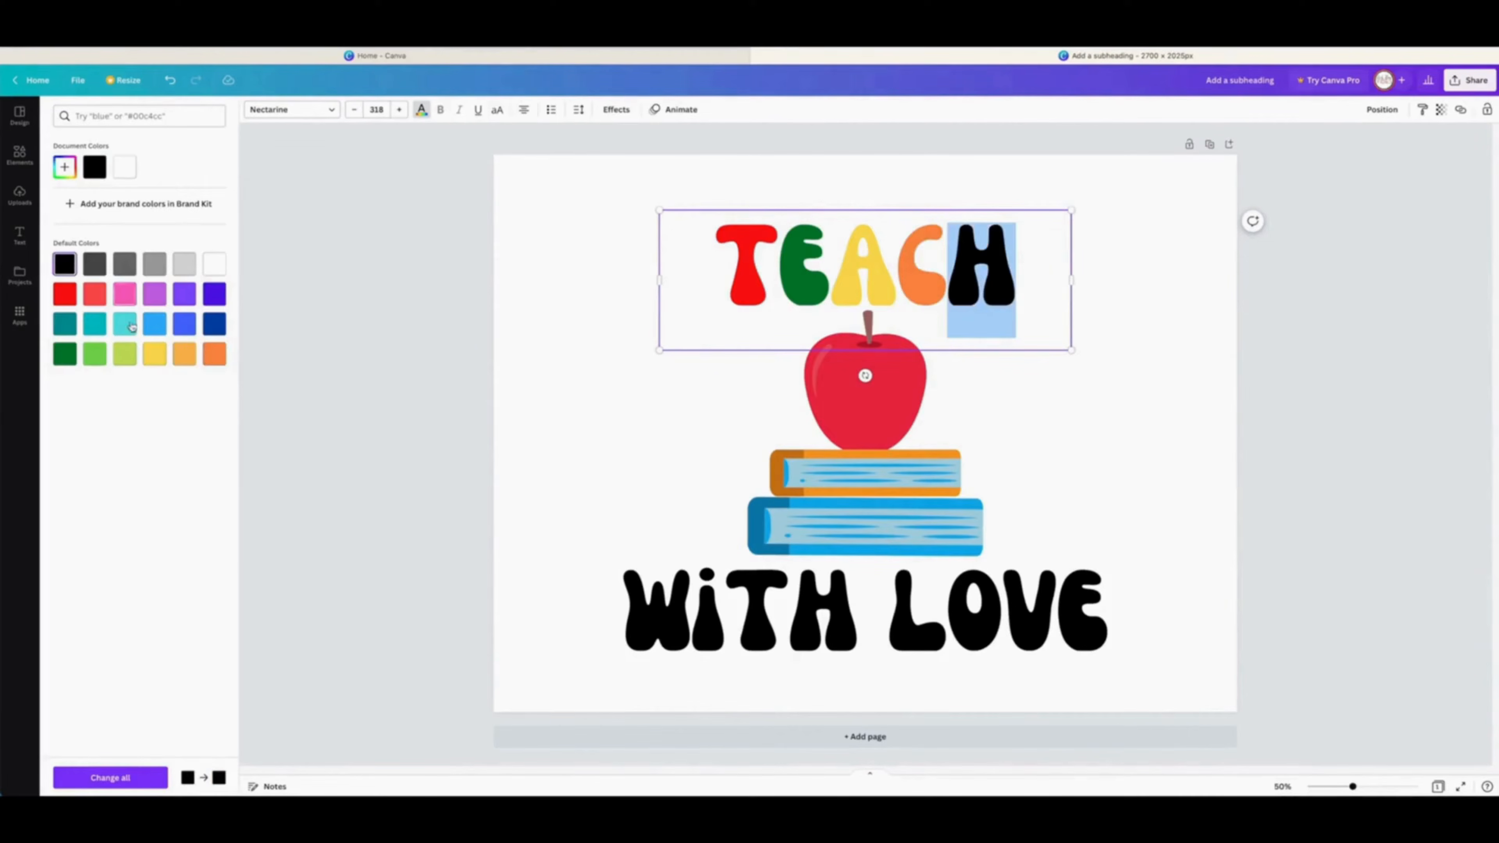
click(124, 323)
click(157, 327)
click(215, 326)
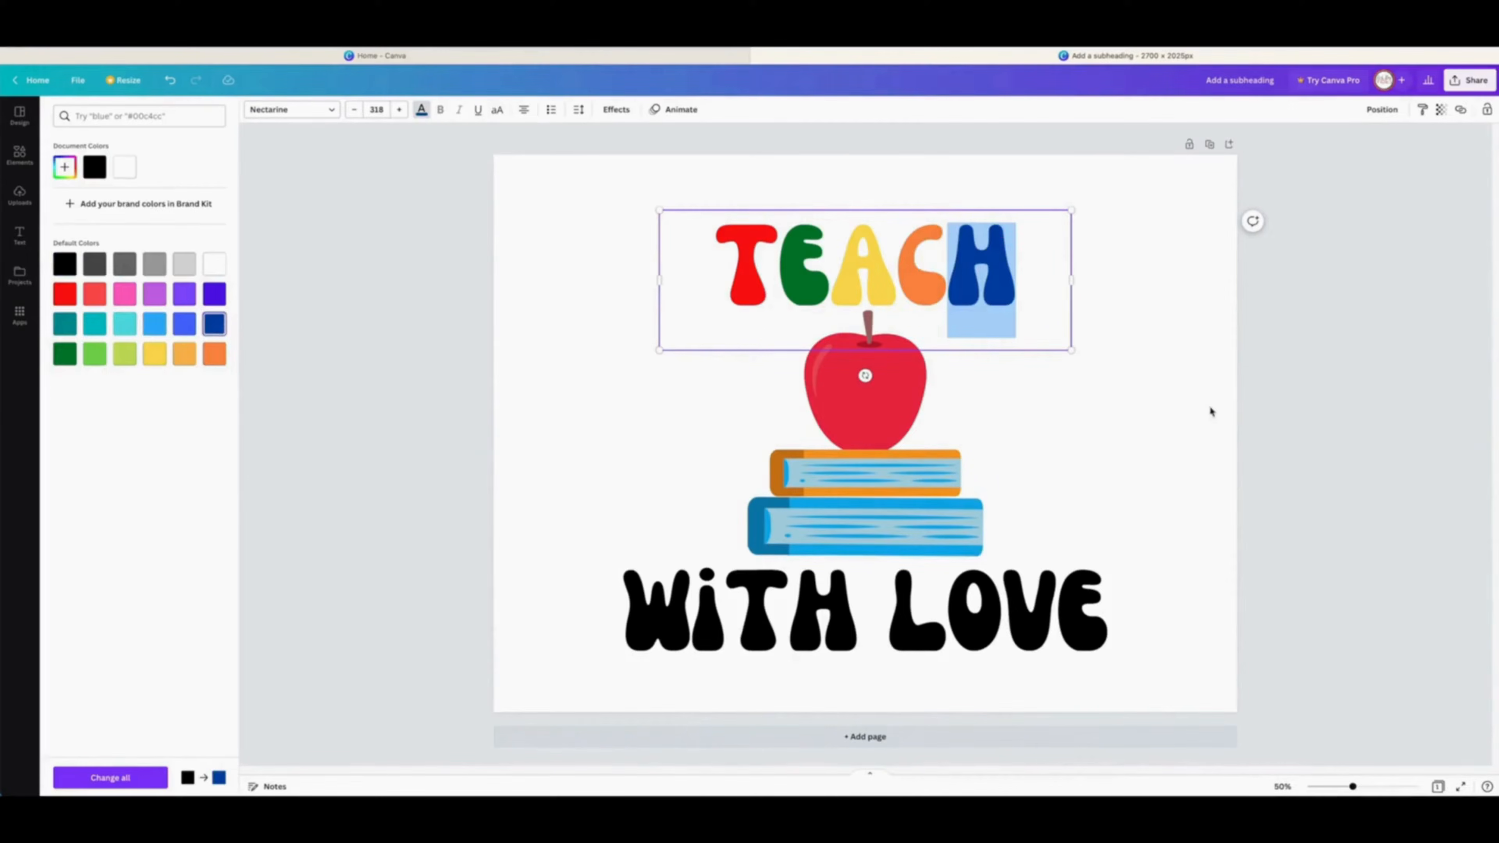
Step: Color the letters of WITH: W dark blue, i orange, T yellow and H green
click(1212, 411)
mouse_move(628, 613)
mouse_down()
mouse_move(689, 614)
mouse_move(646, 614)
mouse_up()
click(689, 614)
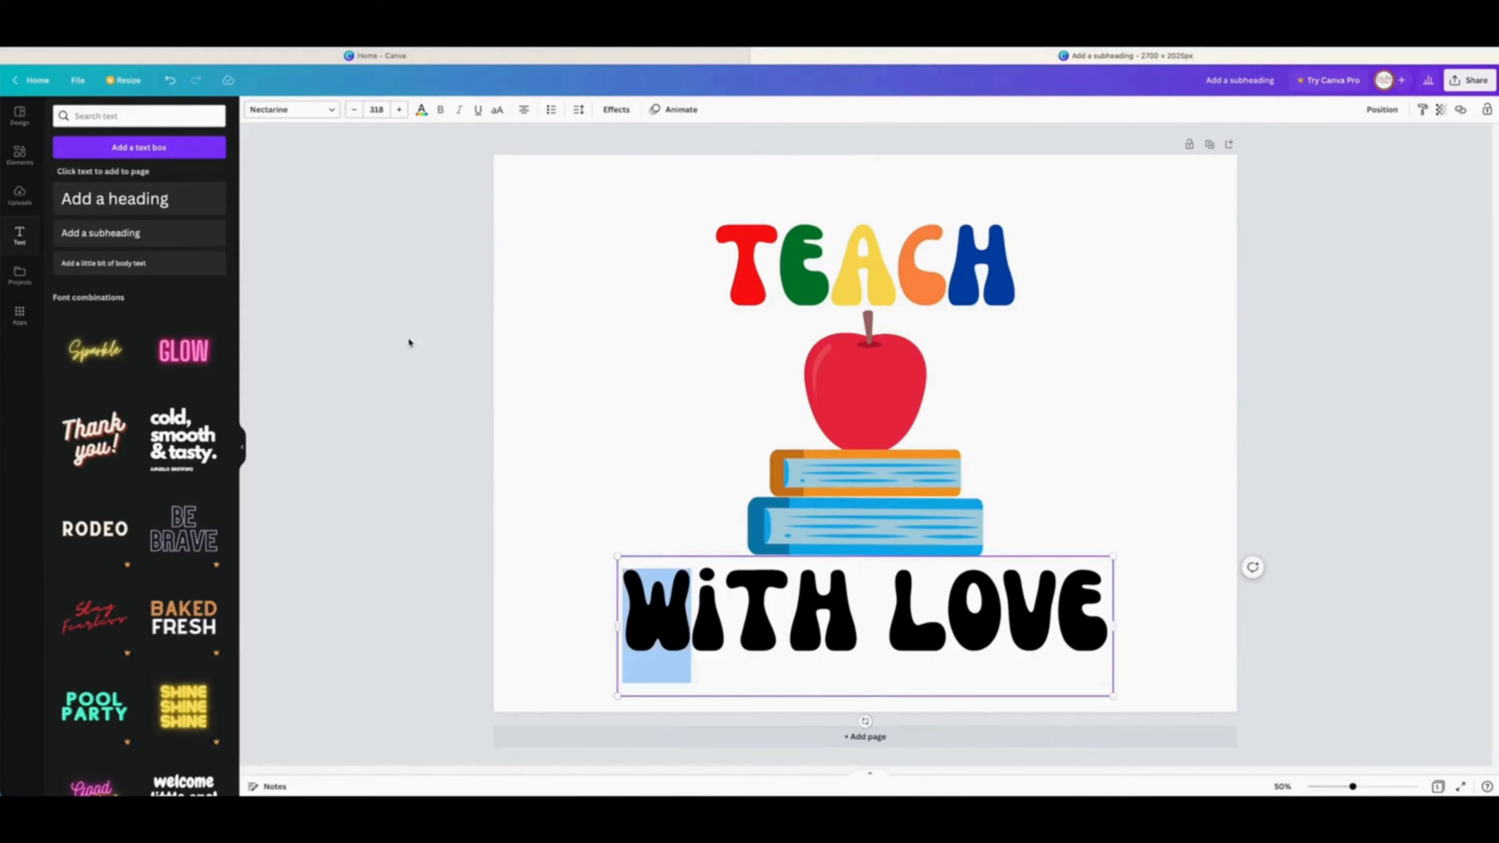
click(419, 112)
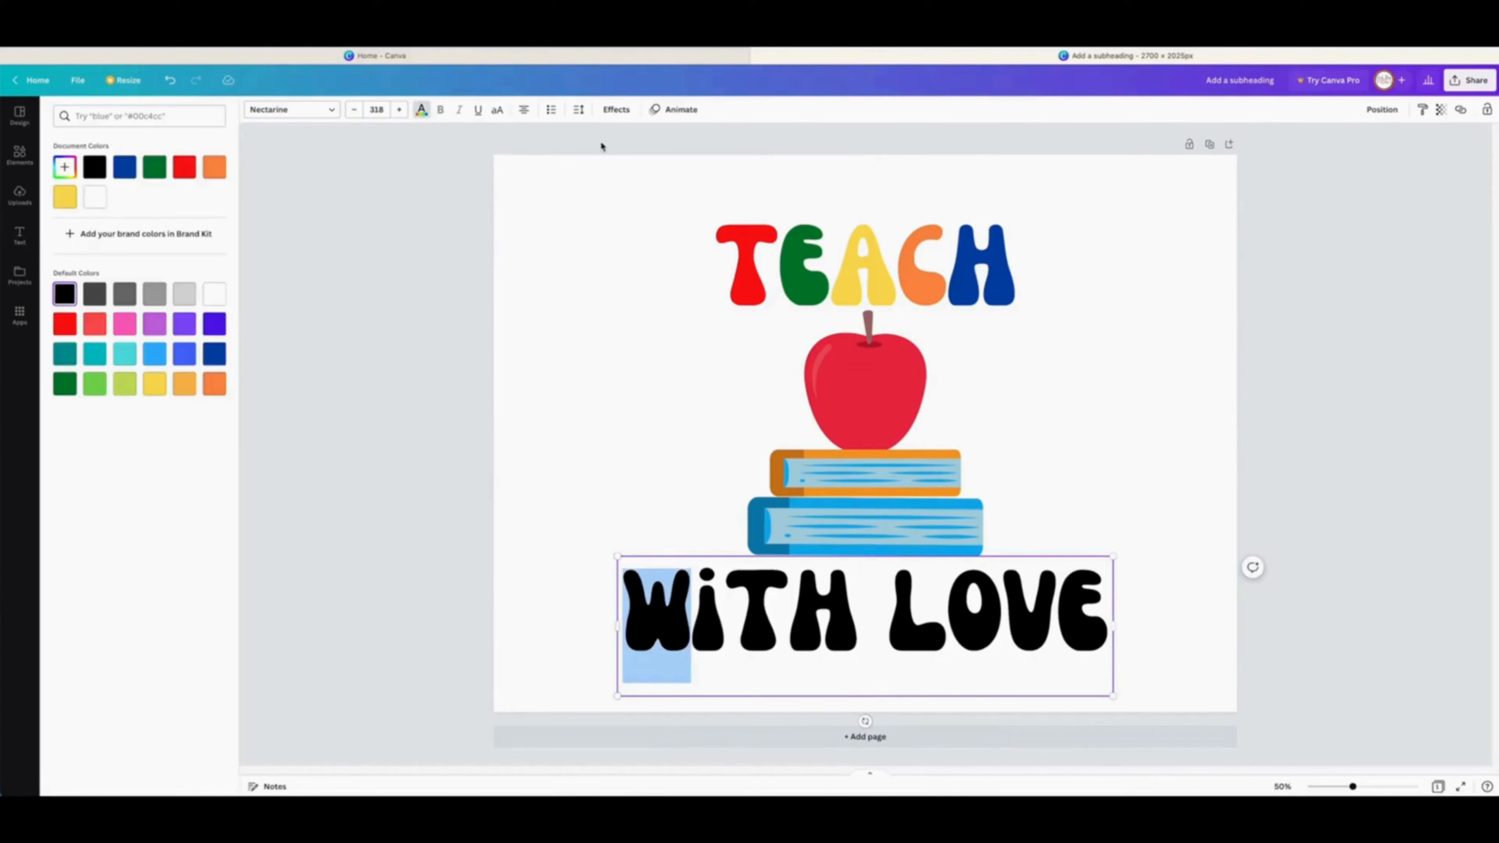
click(124, 167)
mouse_move(726, 620)
mouse_down()
mouse_move(693, 620)
mouse_move(732, 620)
mouse_up()
click(216, 387)
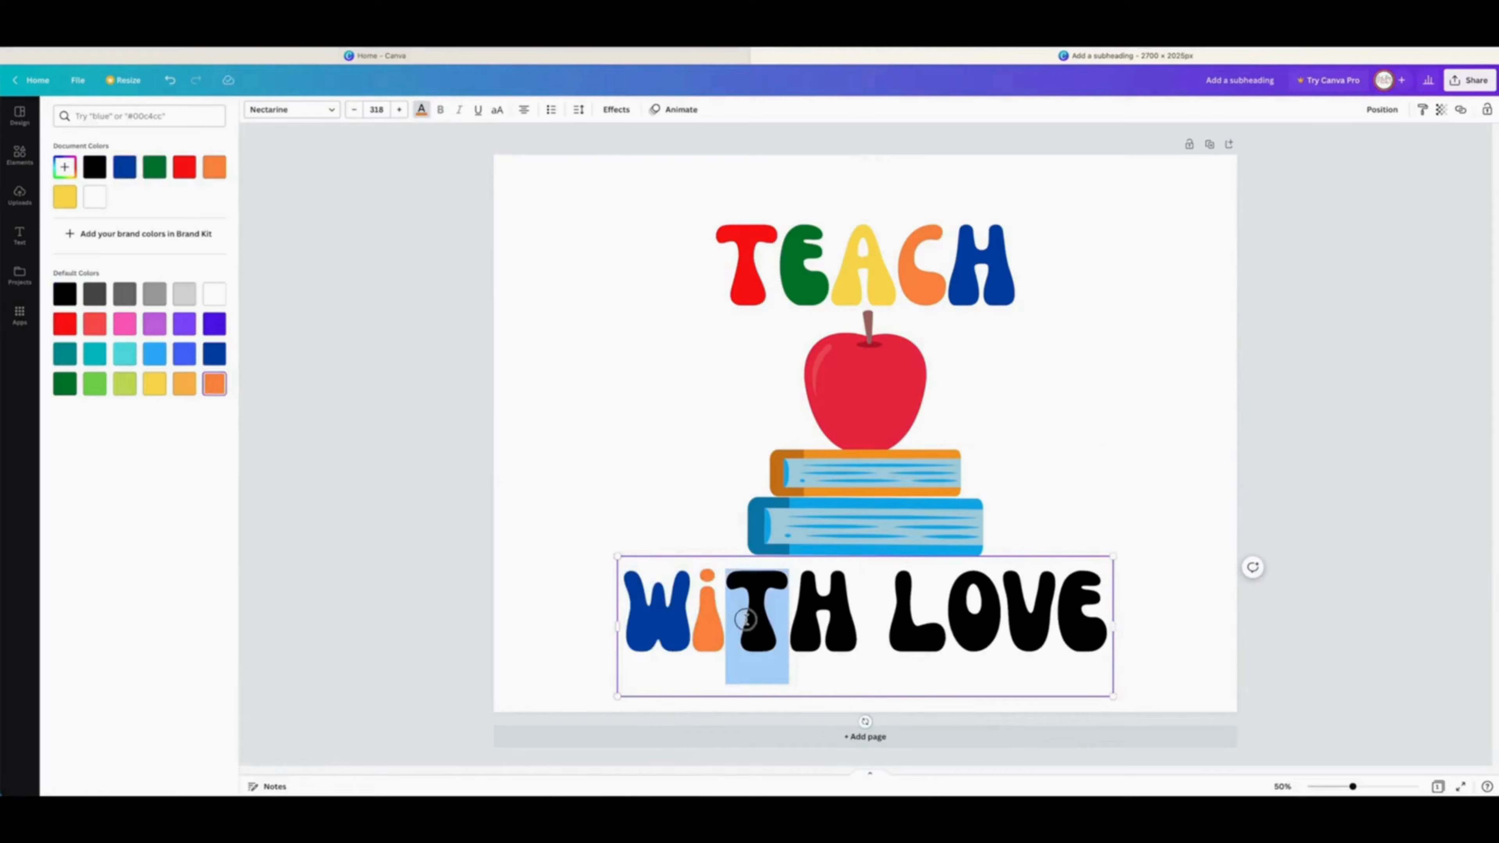
click(154, 384)
drag(856, 623, 791, 619)
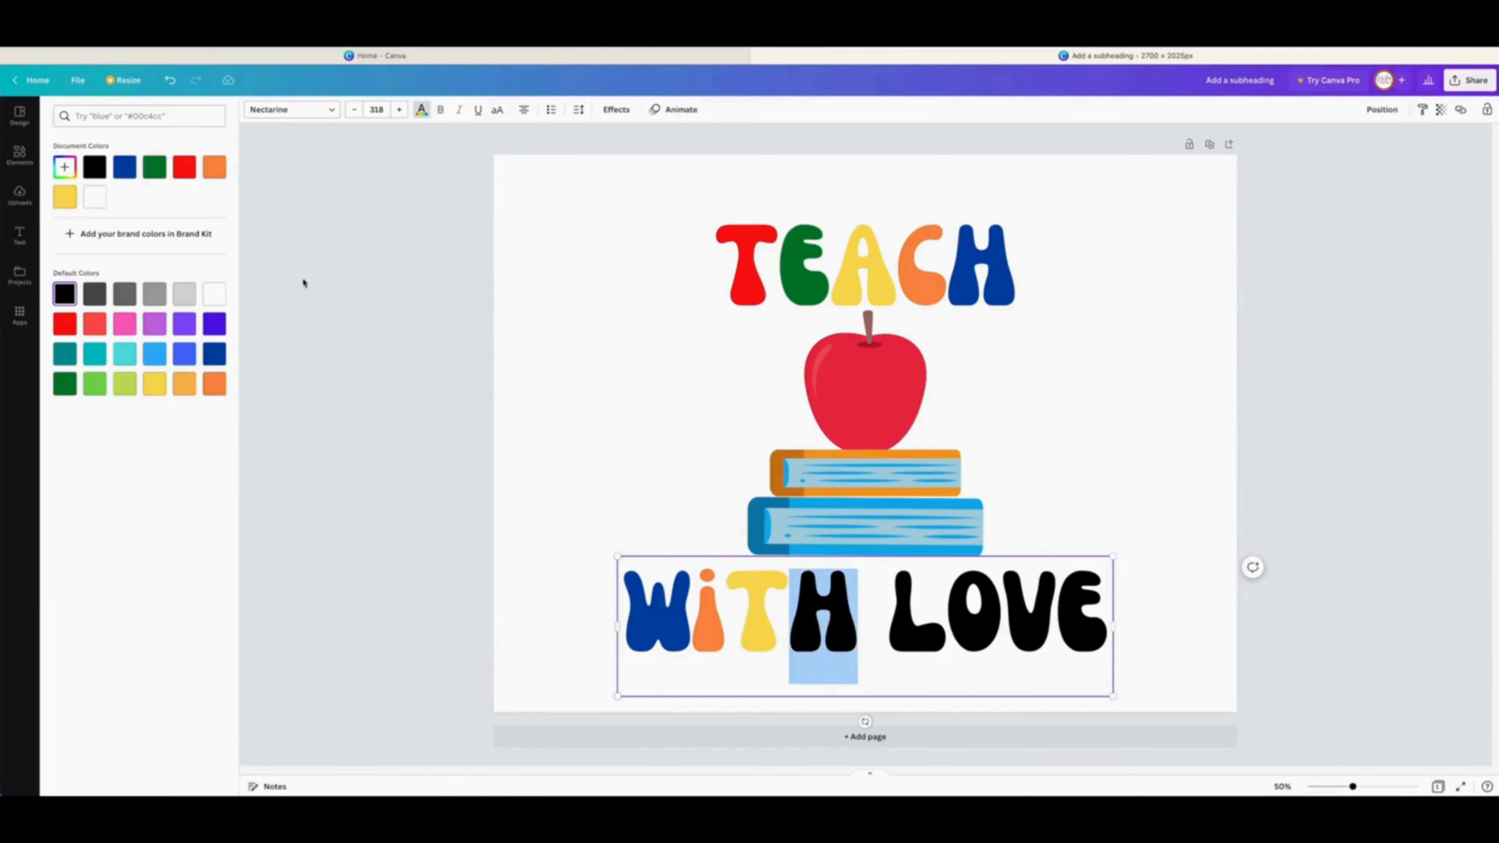
click(154, 167)
Step: Color the letters of LOVE: L red, O dark blue, V yellow and E orange
drag(946, 620, 888, 620)
click(185, 167)
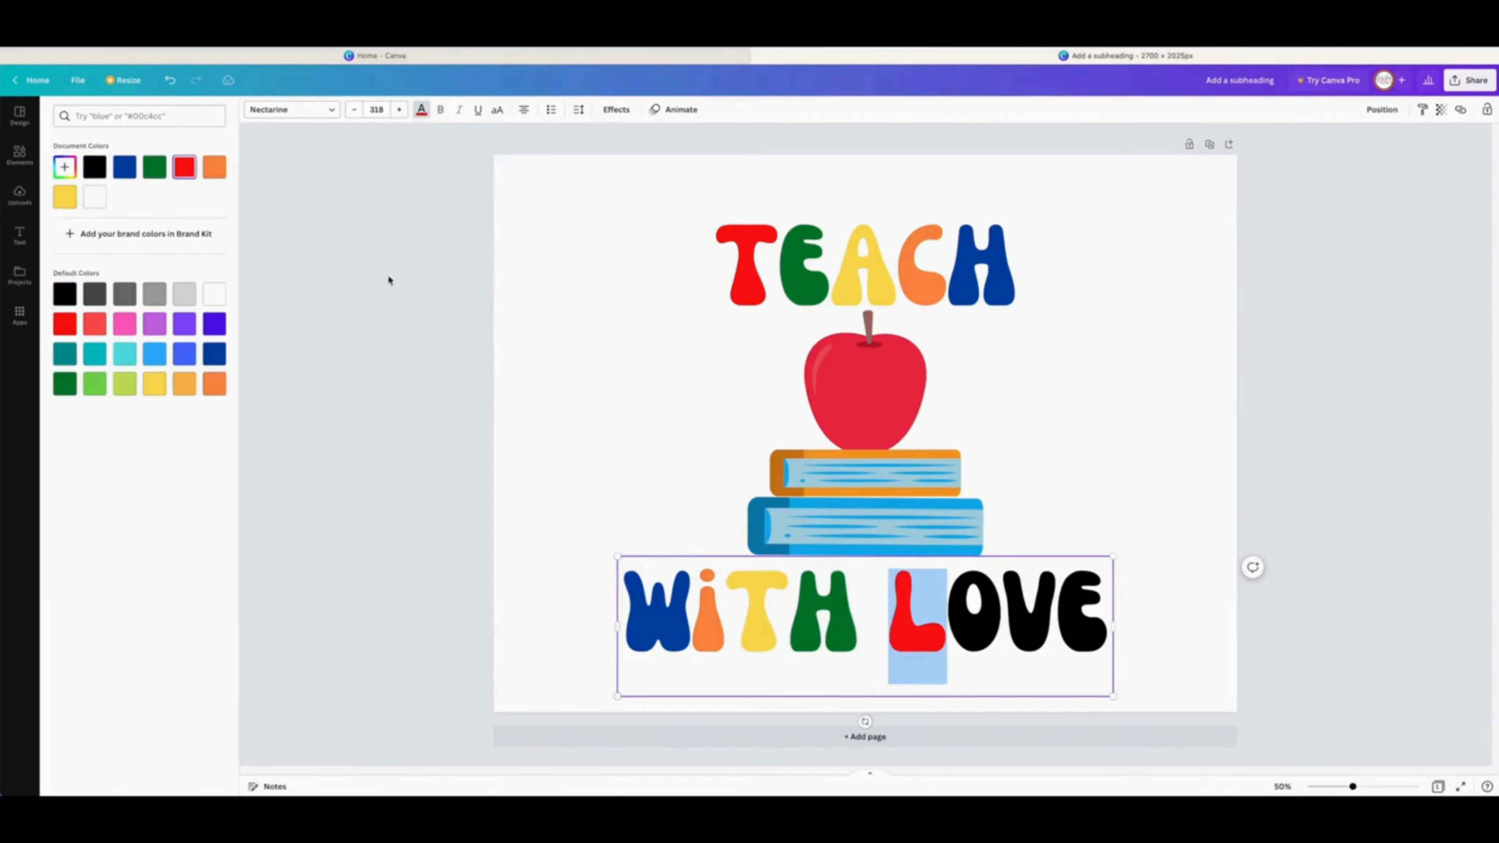
drag(1002, 620, 1062, 611)
click(125, 167)
click(65, 199)
click(214, 167)
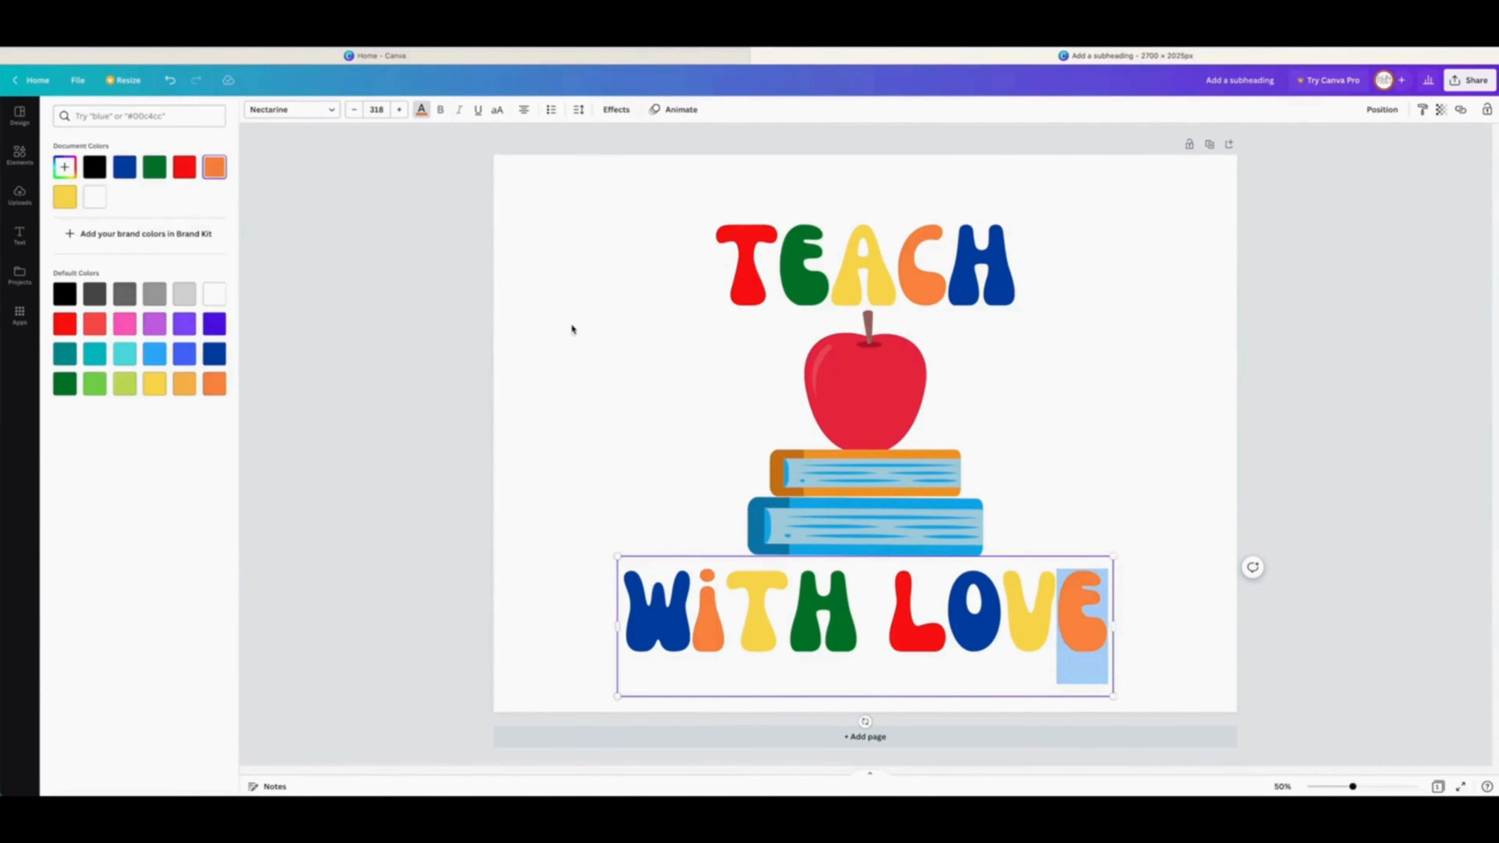
click(571, 329)
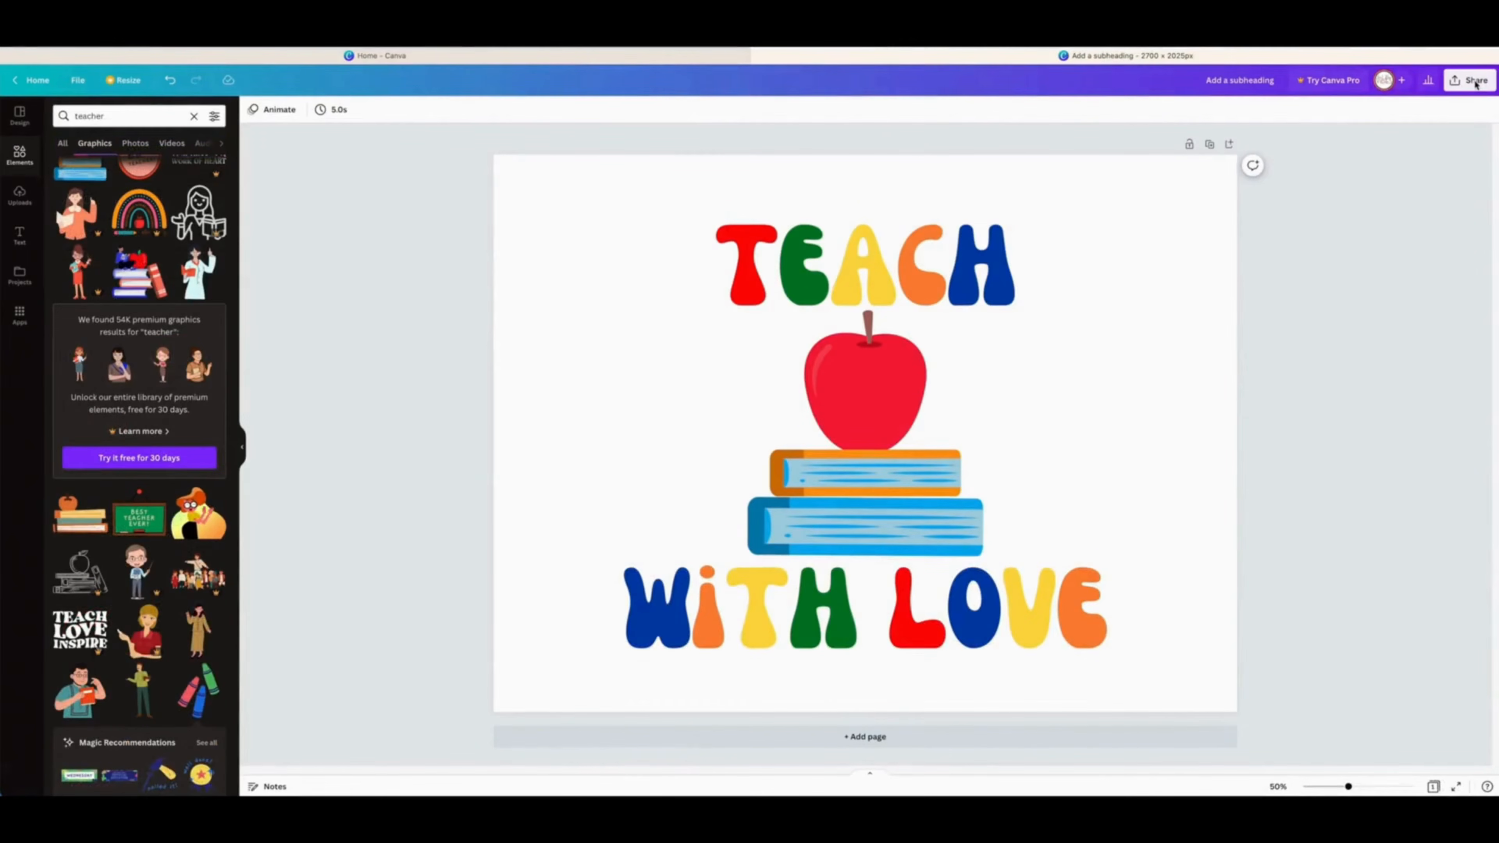
Step: Download the design as a PNG file
click(1475, 82)
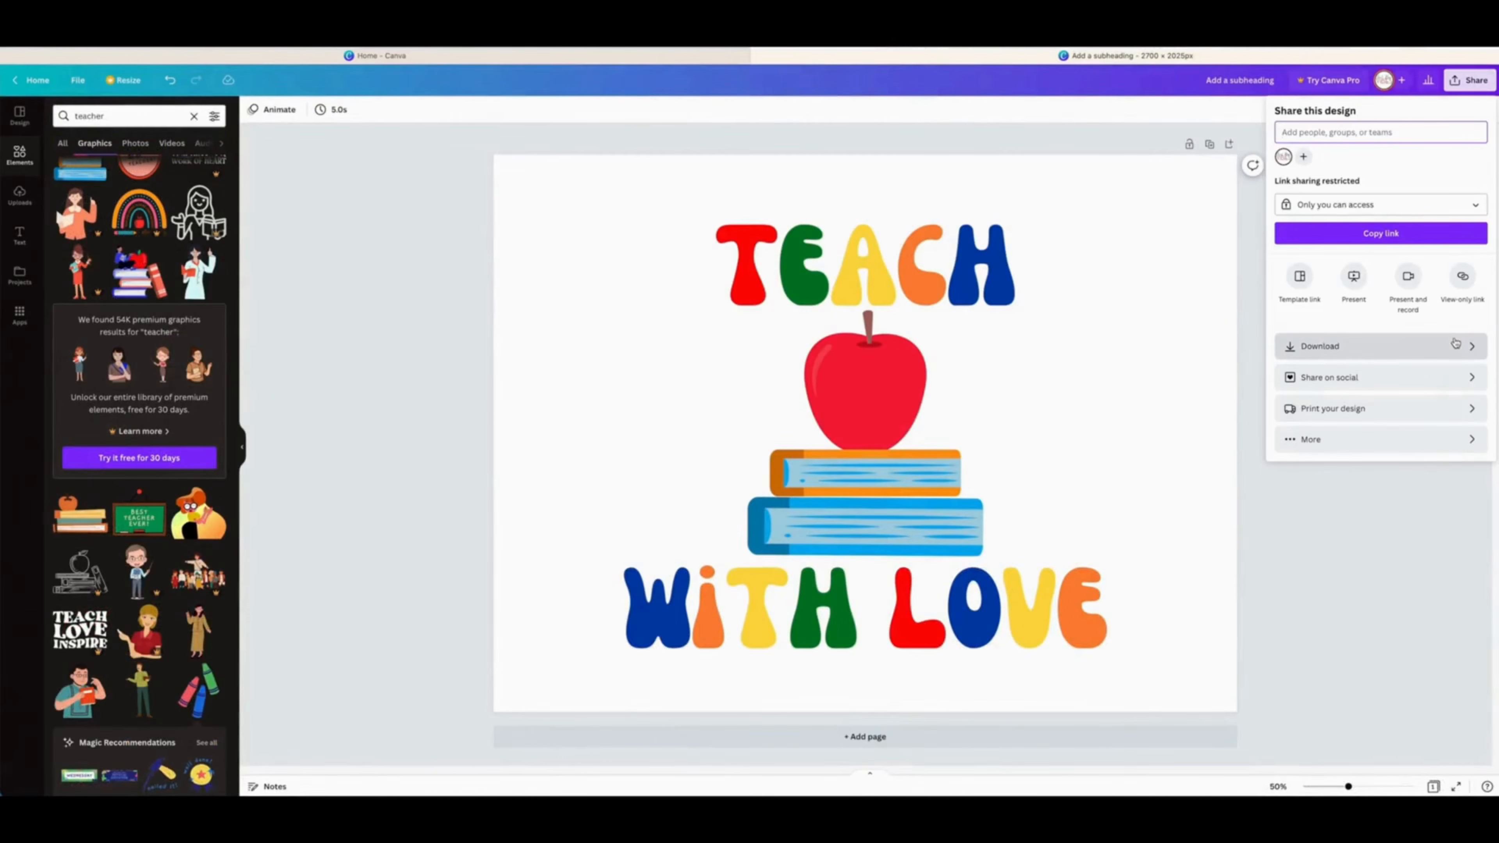
click(1464, 349)
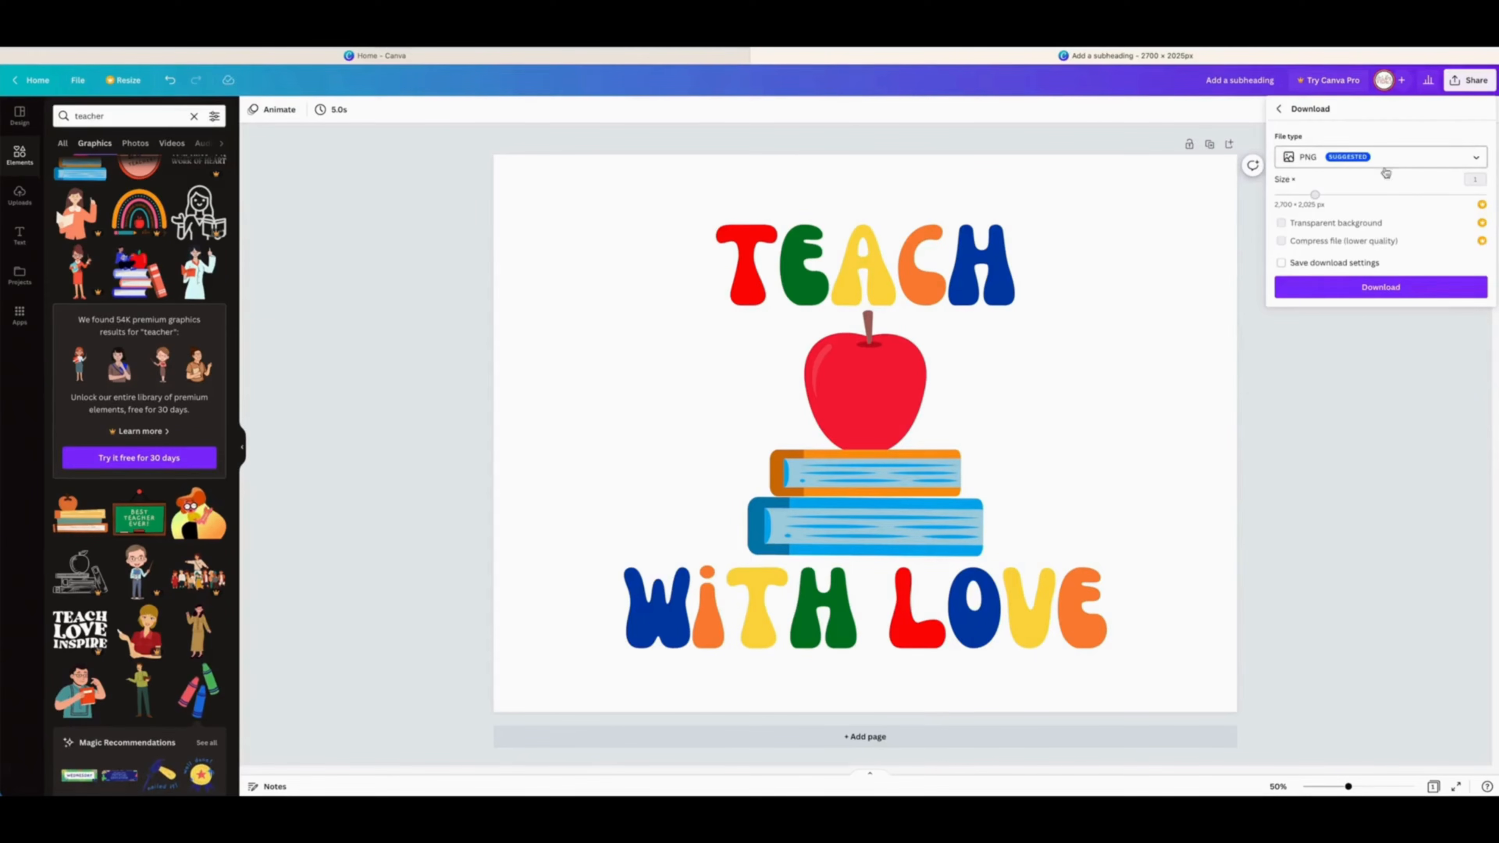
click(1399, 289)
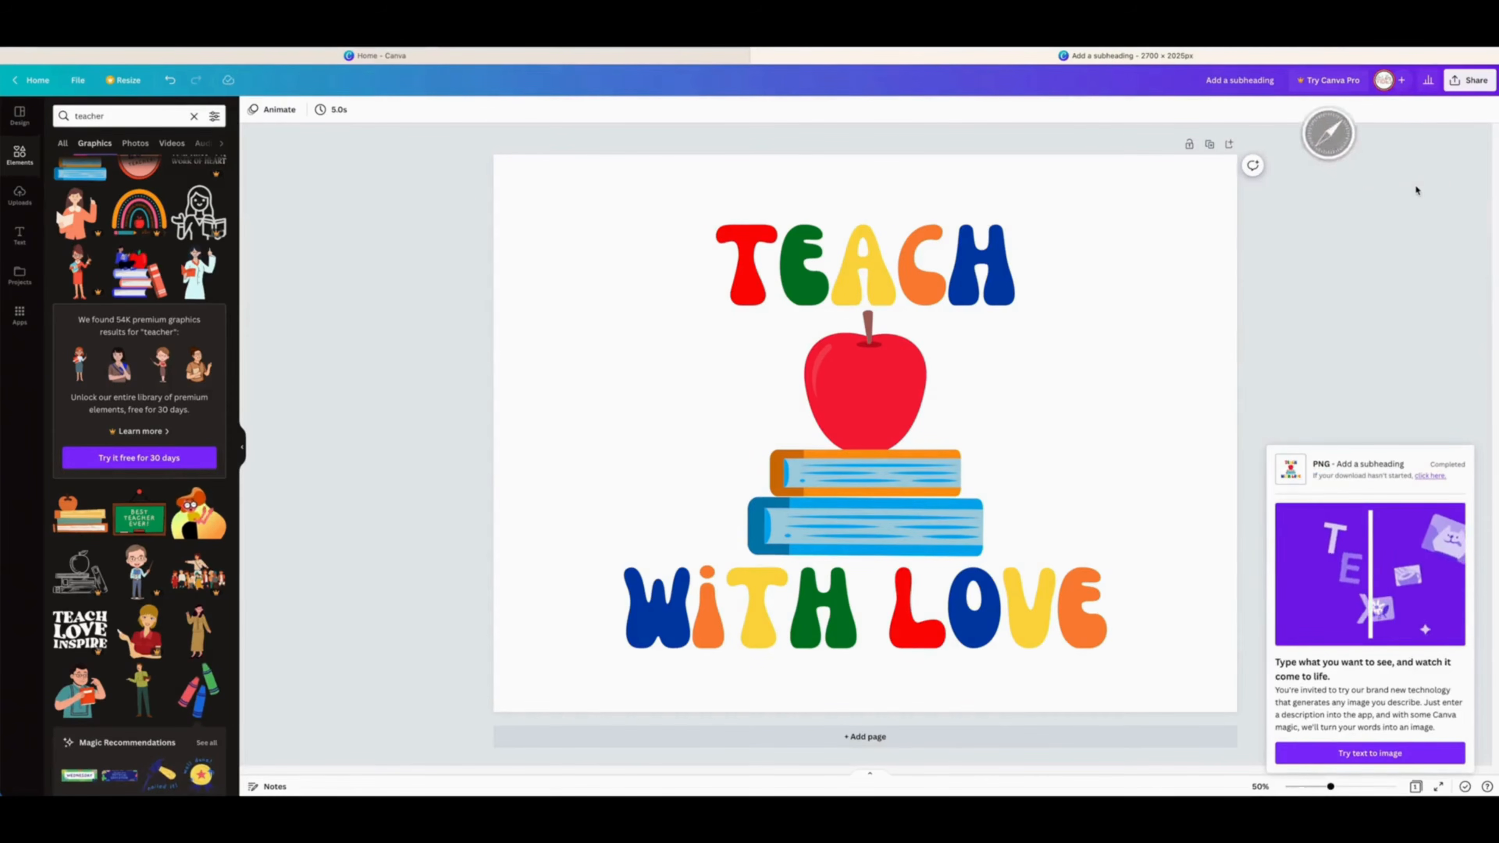
Step: Reopen the download options and try enabling the transparent background option
click(1468, 89)
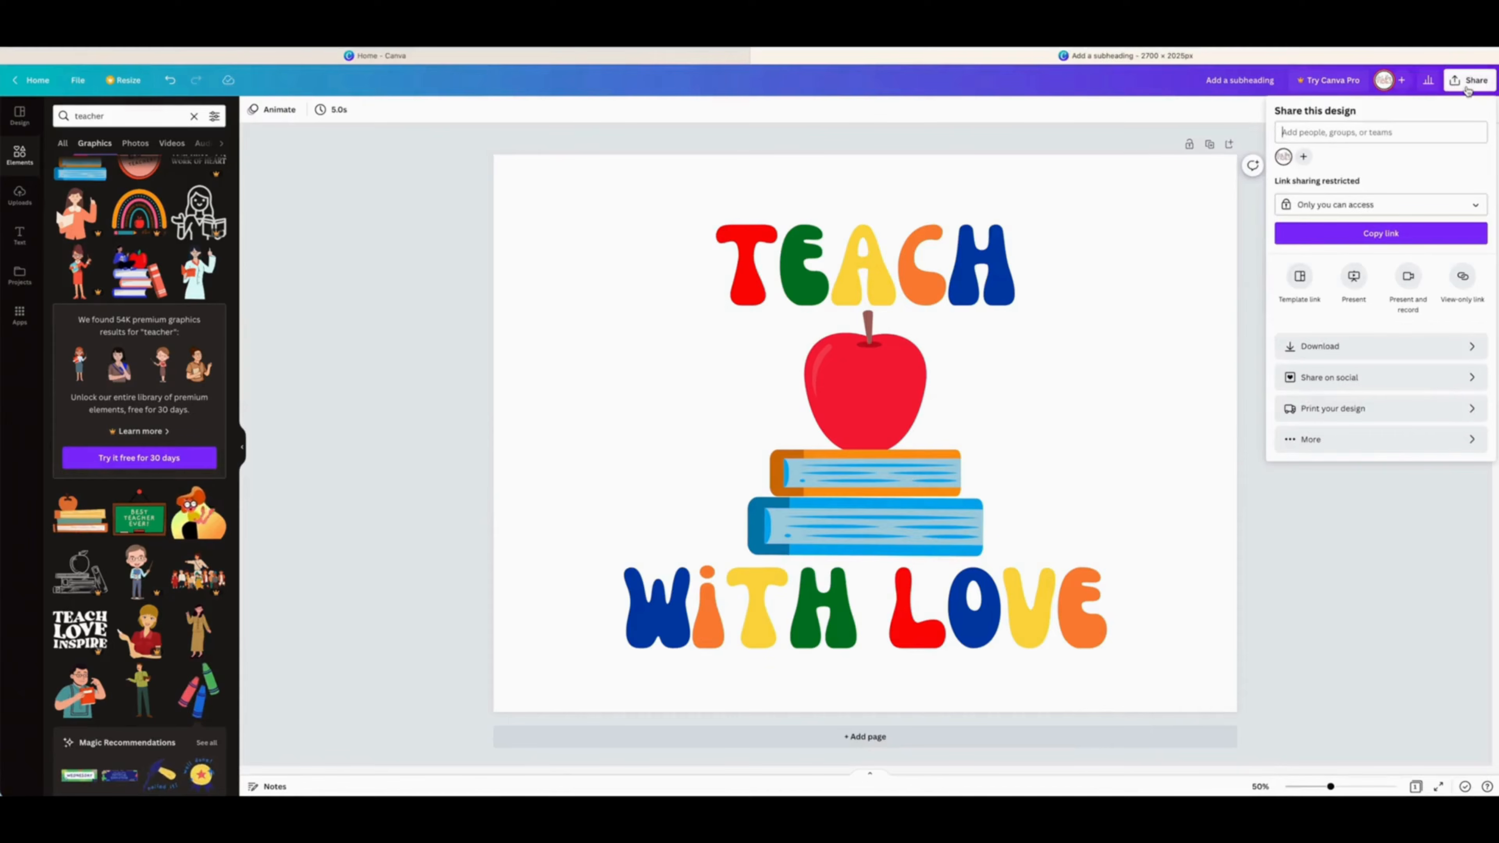
click(1396, 355)
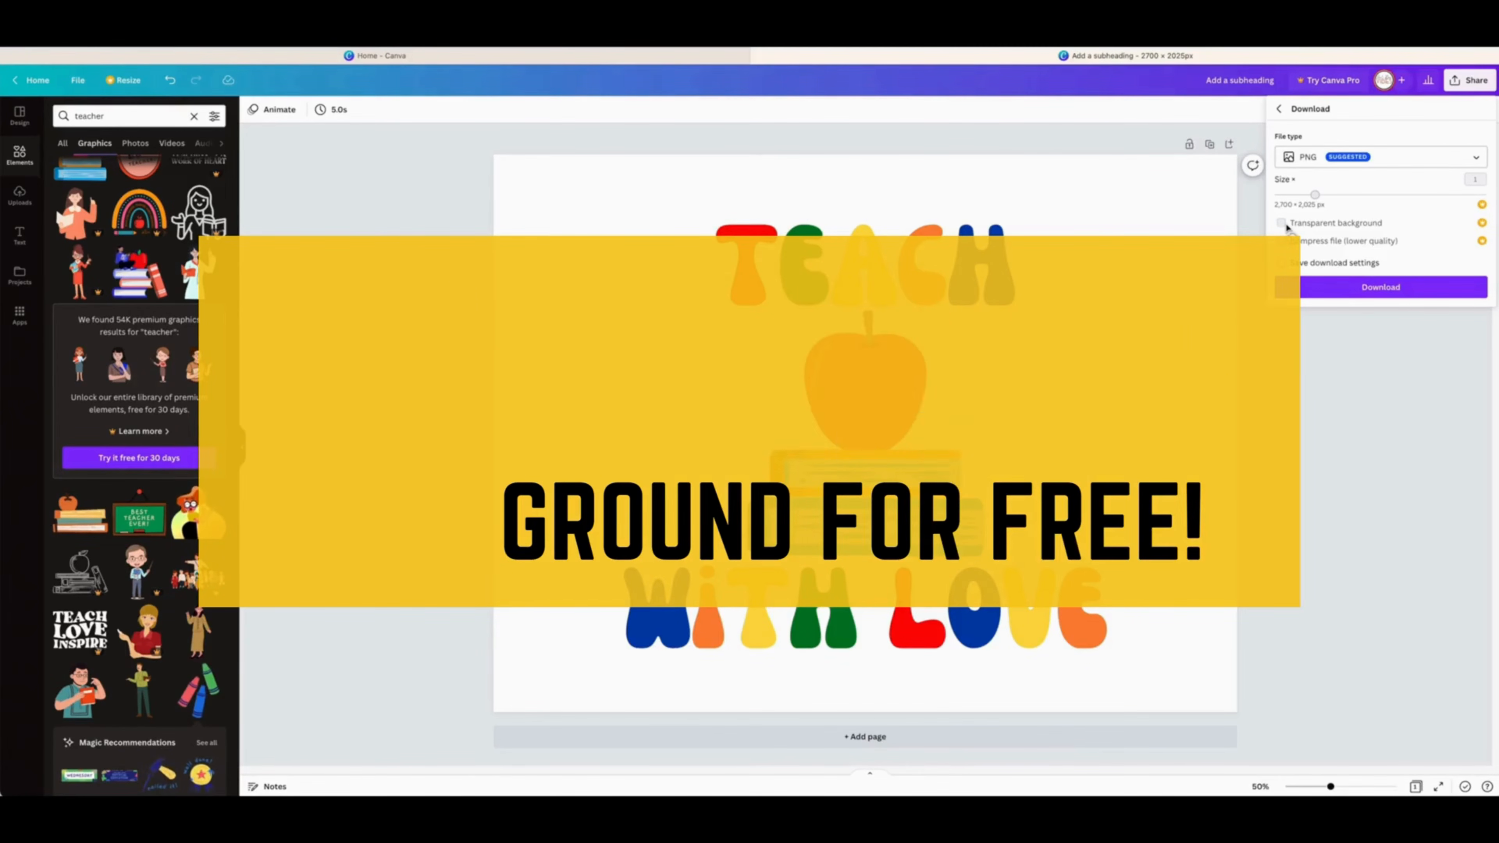
click(1282, 223)
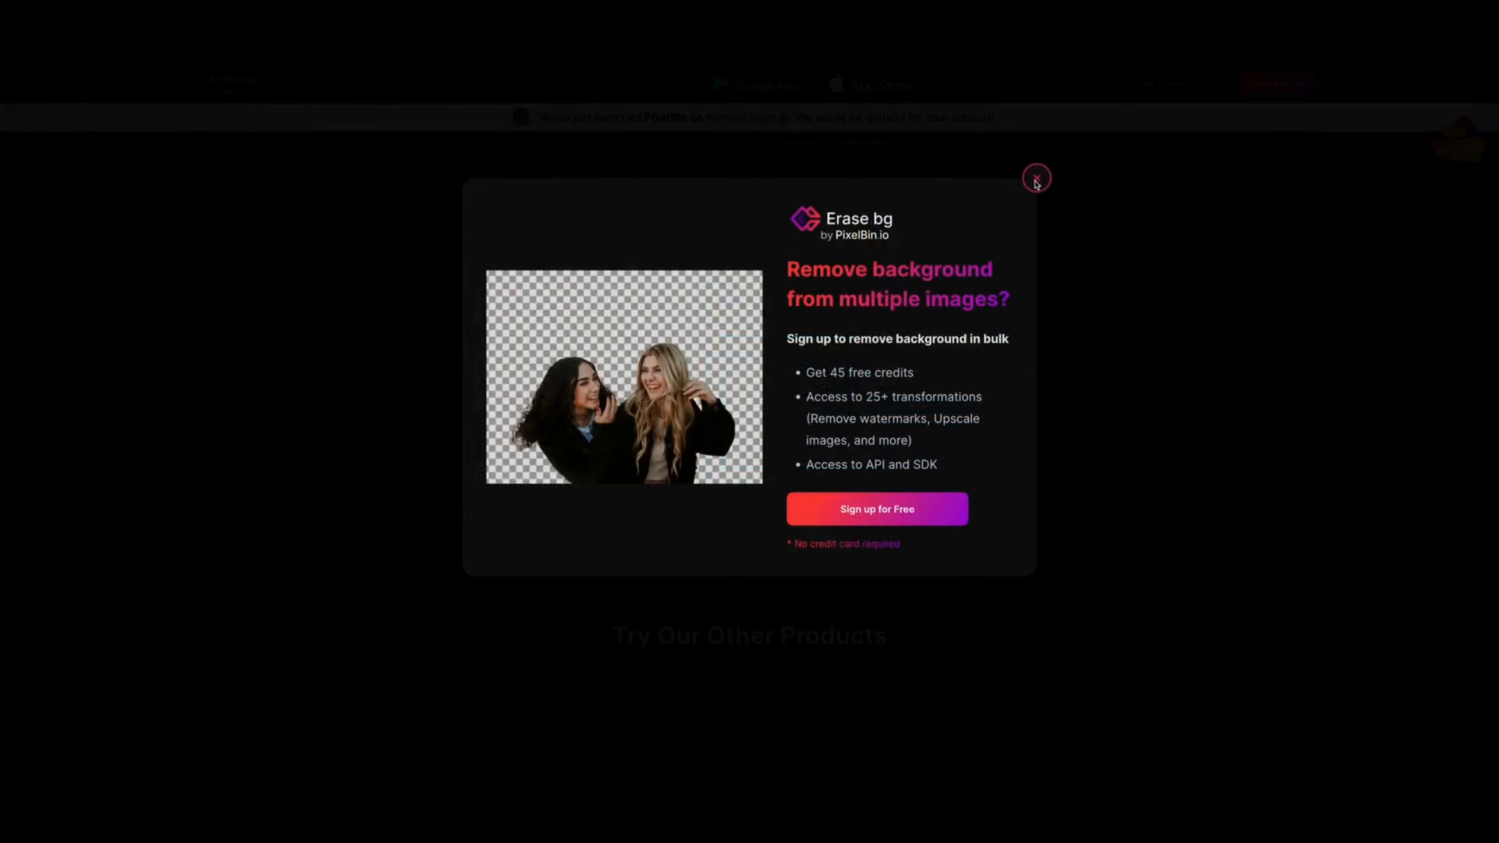
Step: Switch to Erase bg and close the sign-up popup over the background-removed design
click(1037, 178)
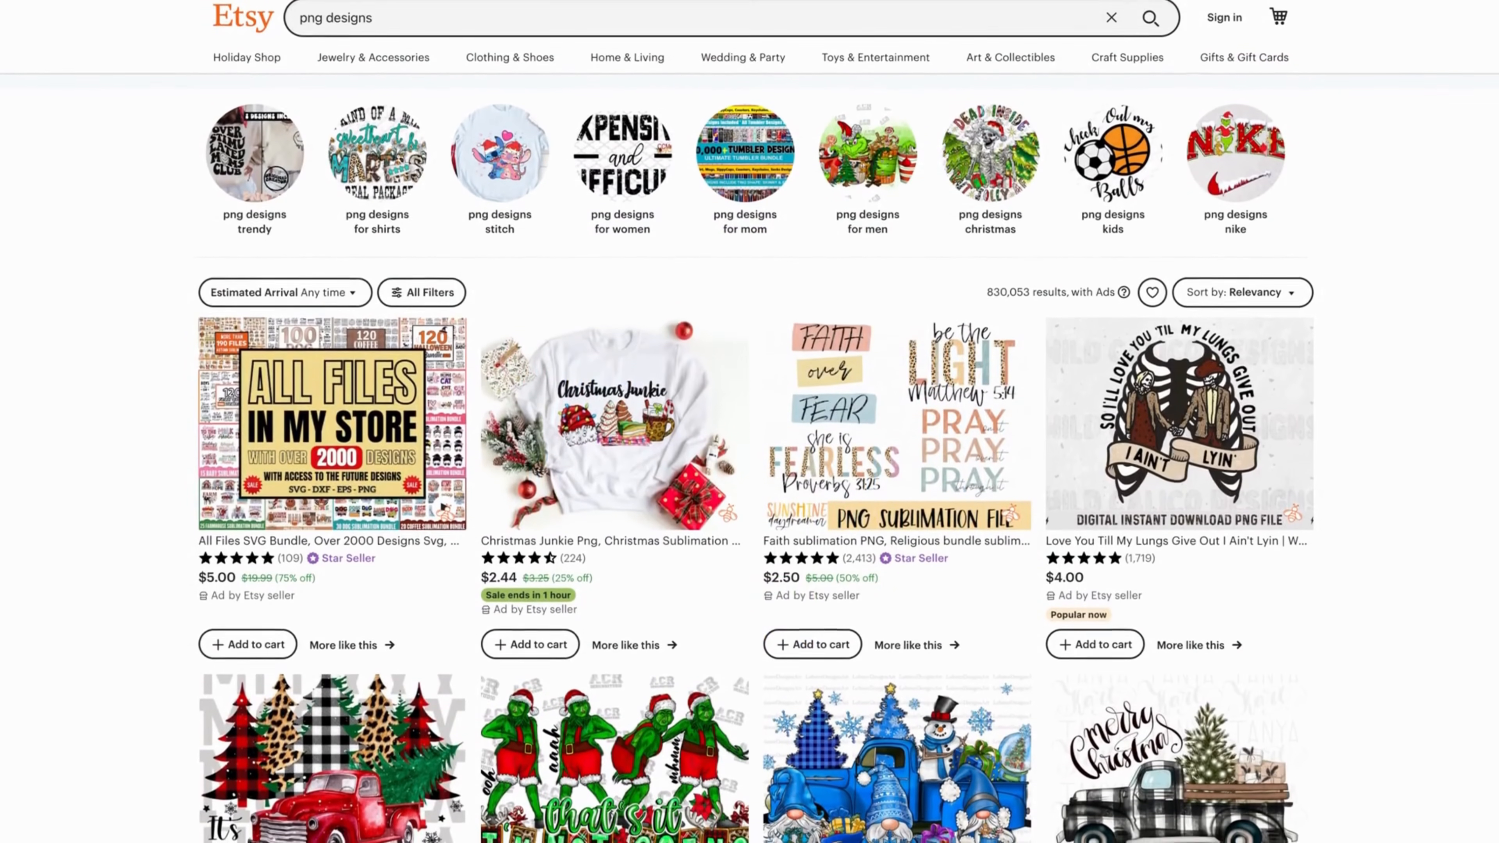
Step: Browse PNG design listings on Etsy and Creative Fabrica
scroll(750, 421, down, 1)
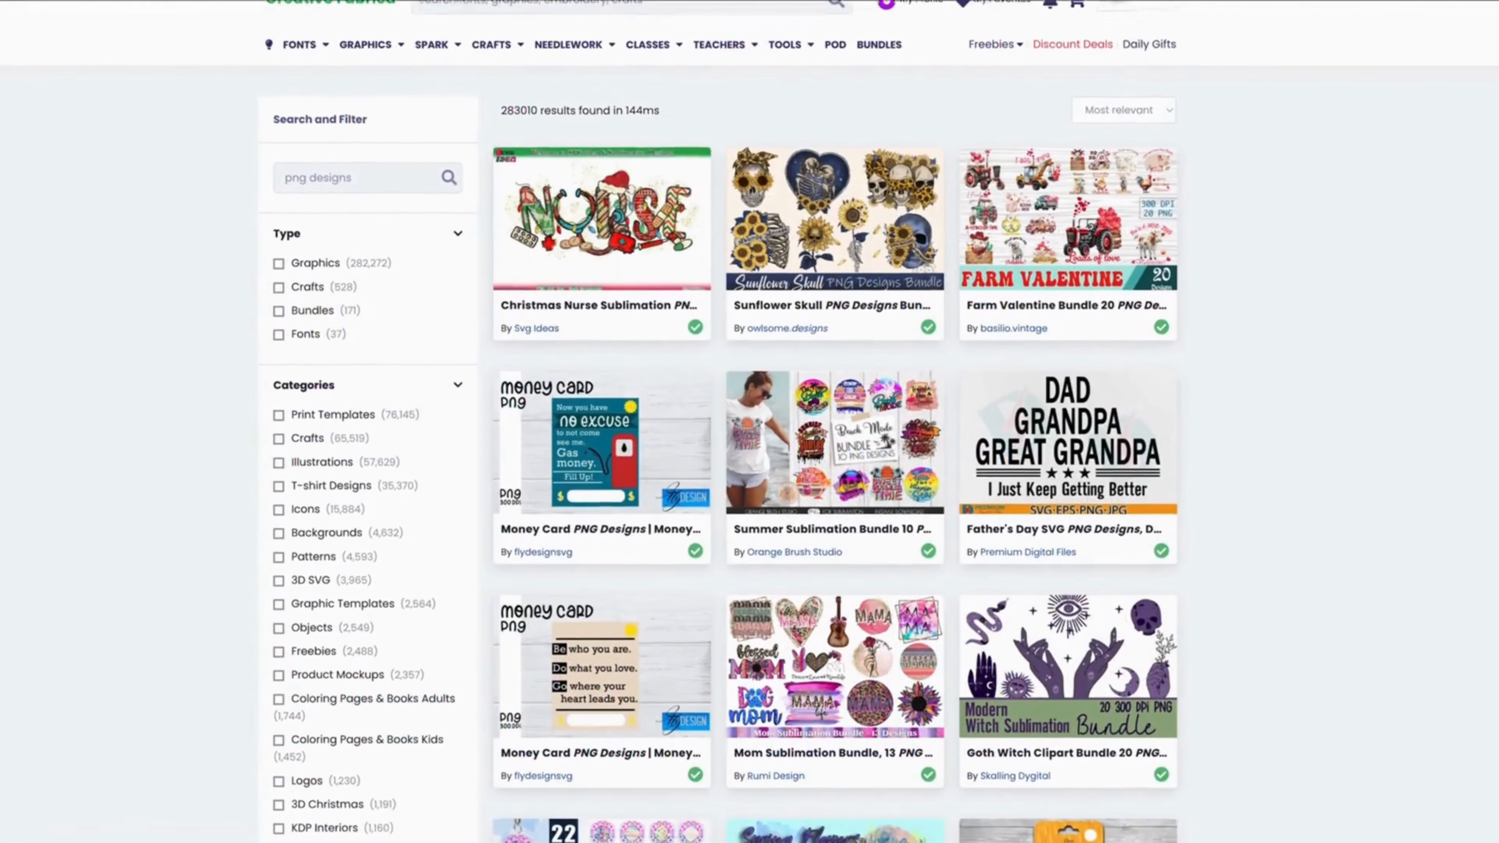
scroll(749, 421, down, 1)
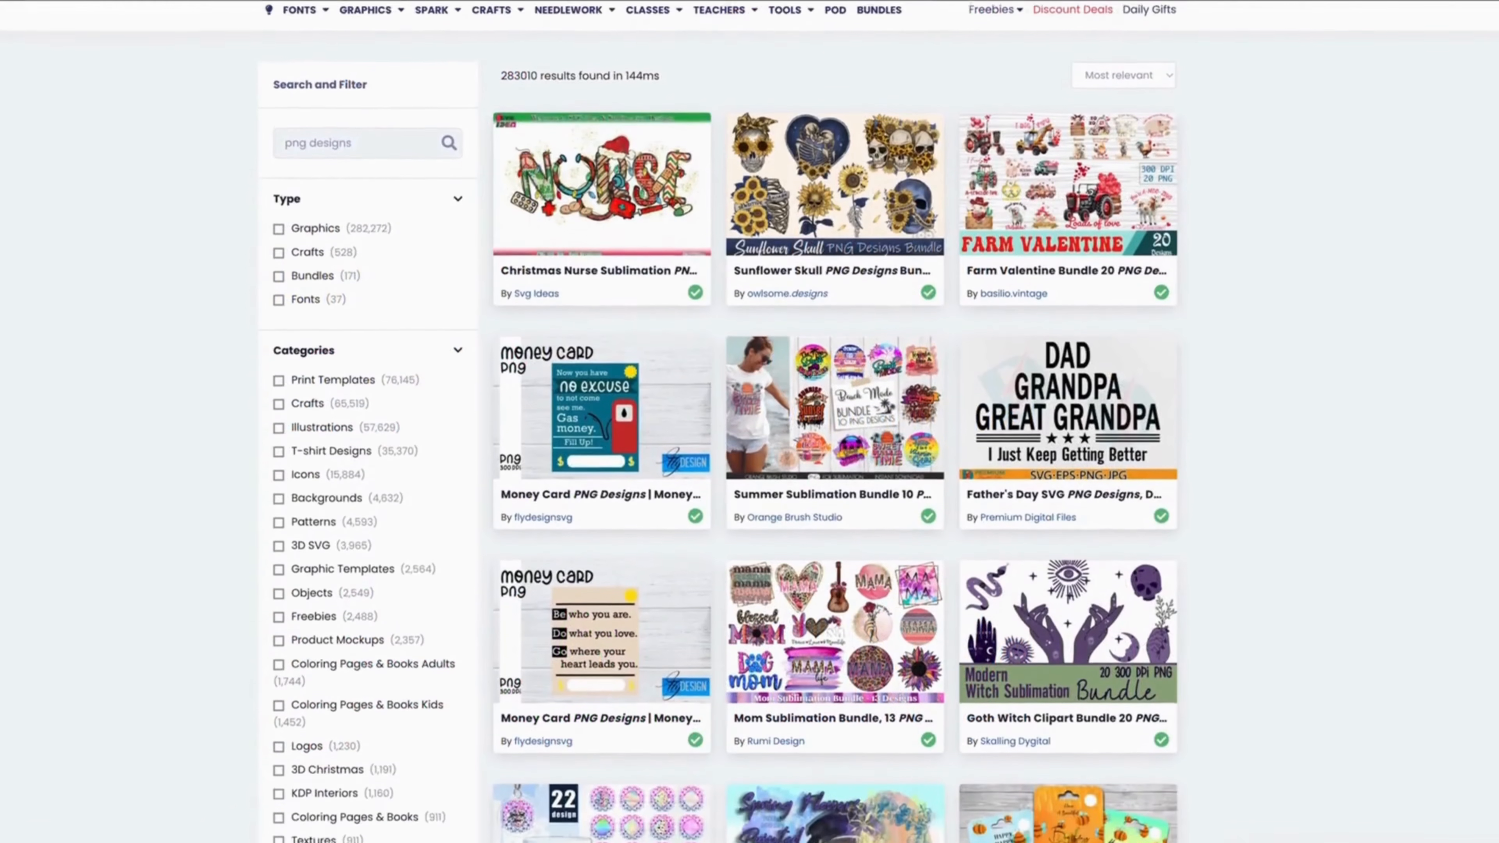